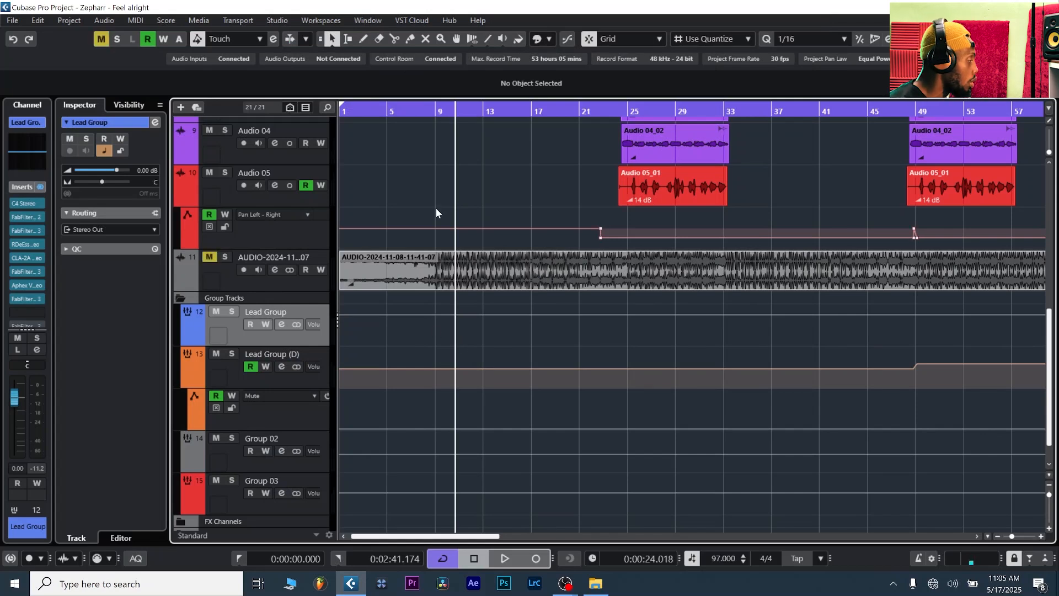
- Look over the project's tracks and place the playhead at bar 9, where the first Lead clip starts
{"action": "scroll", "coordinate": [436, 208], "scroll_direction": "up", "scroll_amount": 5}
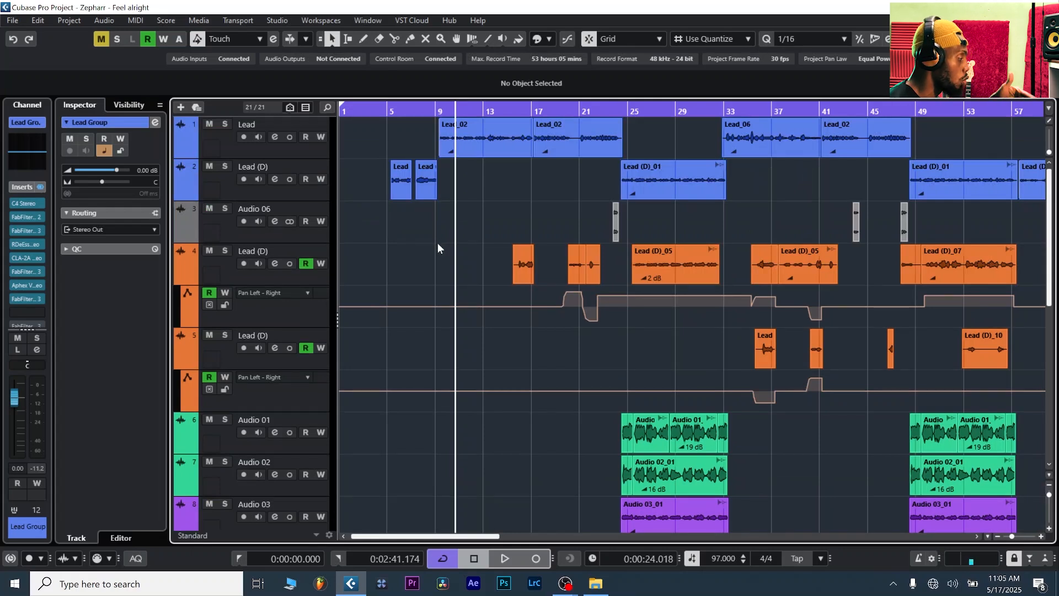
{"action": "scroll", "coordinate": [438, 243], "scroll_direction": "down", "scroll_amount": 5}
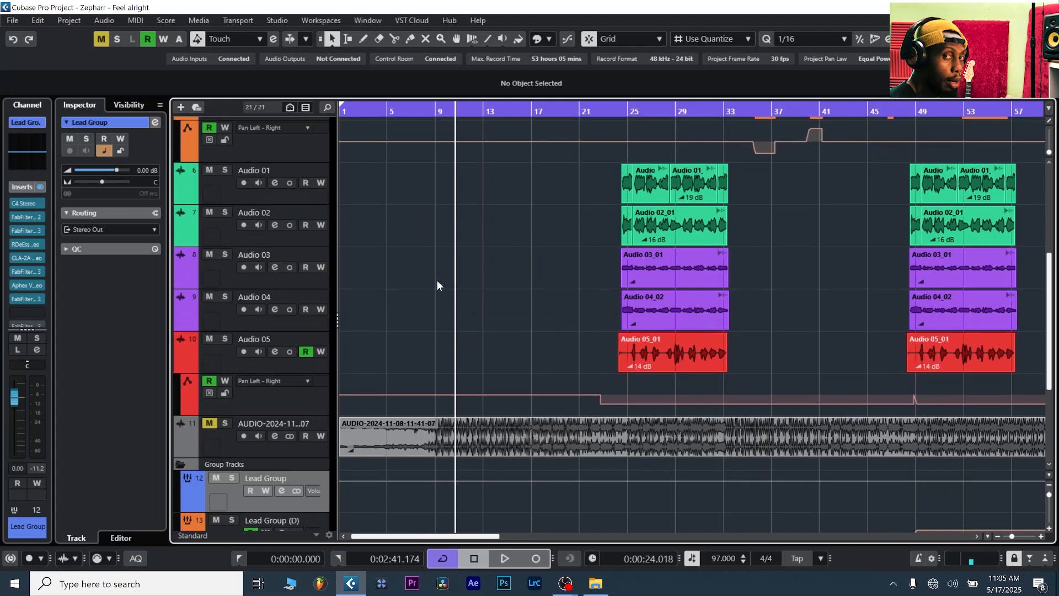
{"action": "scroll", "coordinate": [444, 288], "scroll_direction": "up", "scroll_amount": 5}
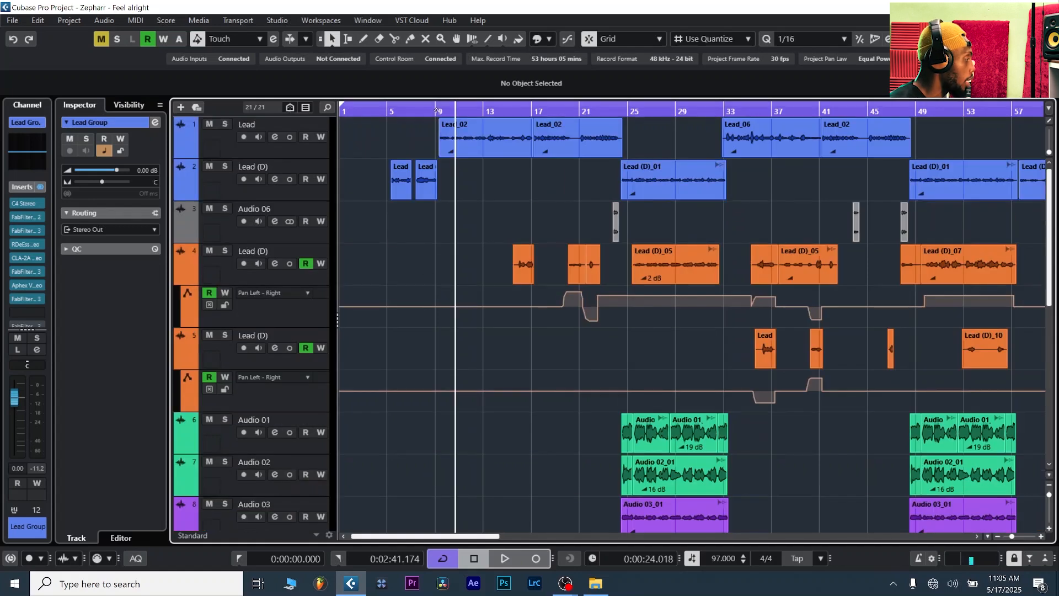
{"action": "left_click_drag", "start_coordinate": [441, 110], "coordinate": [442, 126]}
{"action": "scroll", "coordinate": [474, 222], "scroll_direction": "down", "scroll_amount": 4}
{"action": "scroll", "coordinate": [473, 221], "scroll_direction": "up", "scroll_amount": 4}
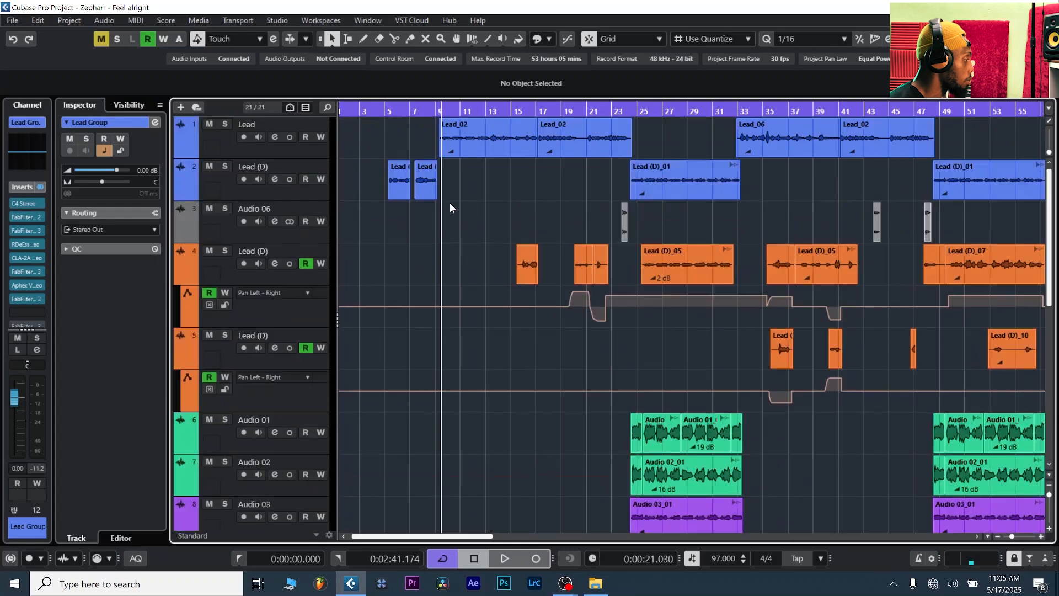
- Solo the Lead and Lead (D) vocals with their Lead Group and audition them from bar 9
{"action": "left_click", "coordinate": [300, 145]}
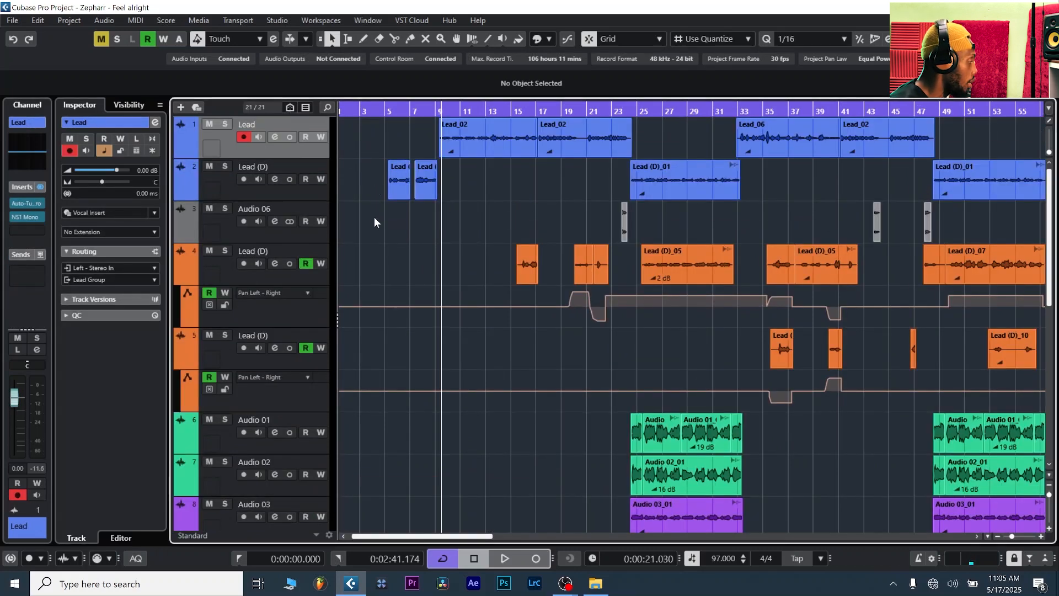
{"action": "key", "text": "F3"}
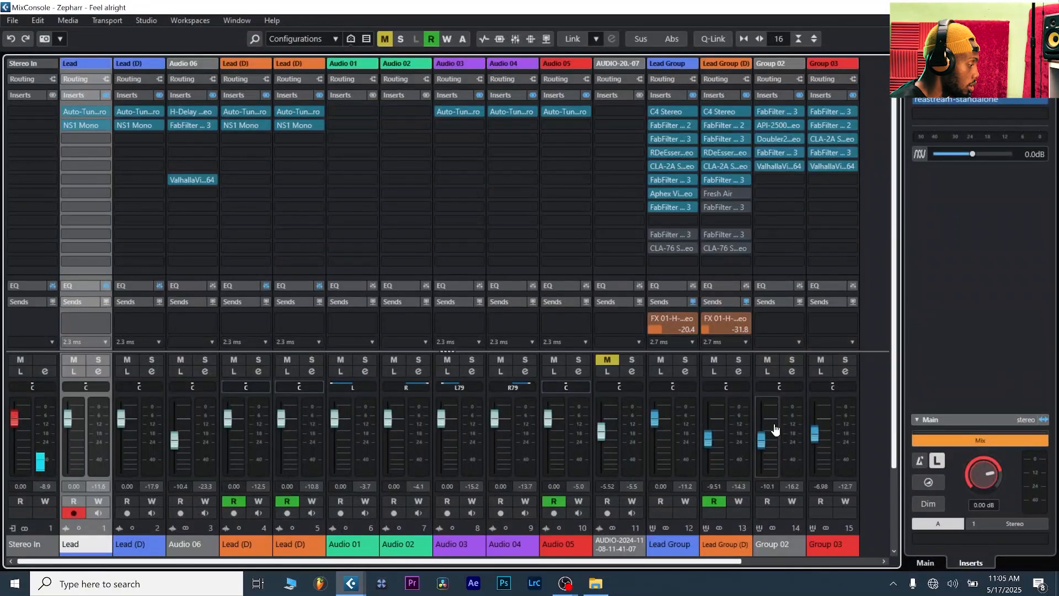
{"action": "key", "text": "F3"}
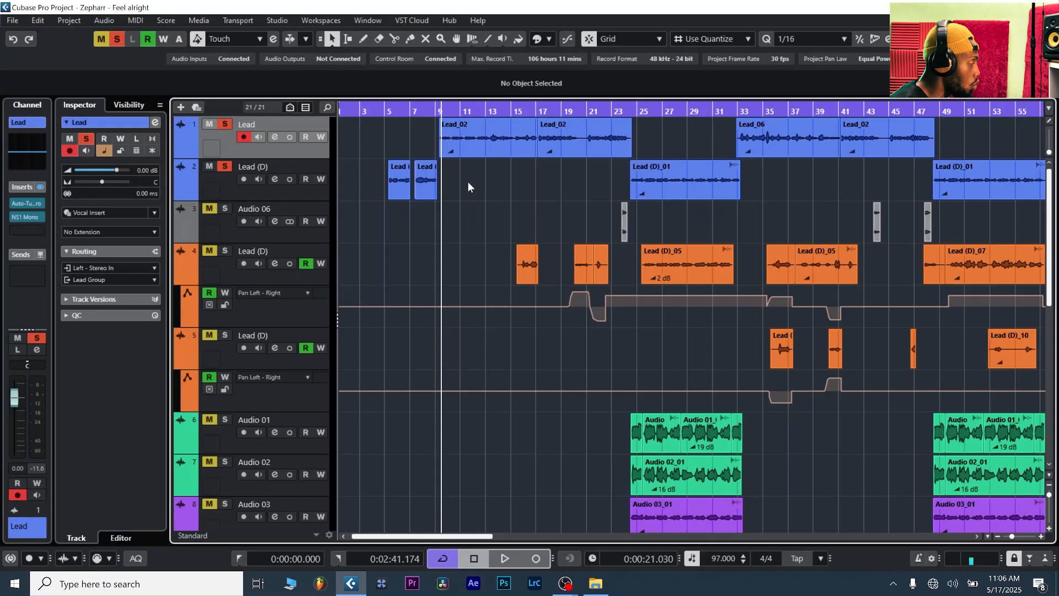
{"action": "key", "text": "space"}
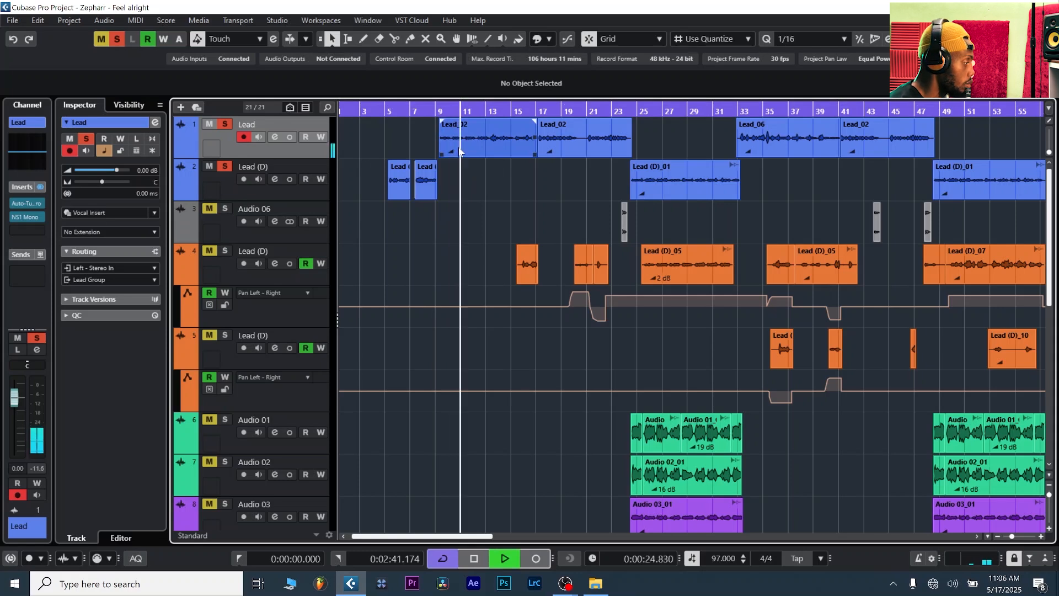
{"action": "key", "text": "space"}
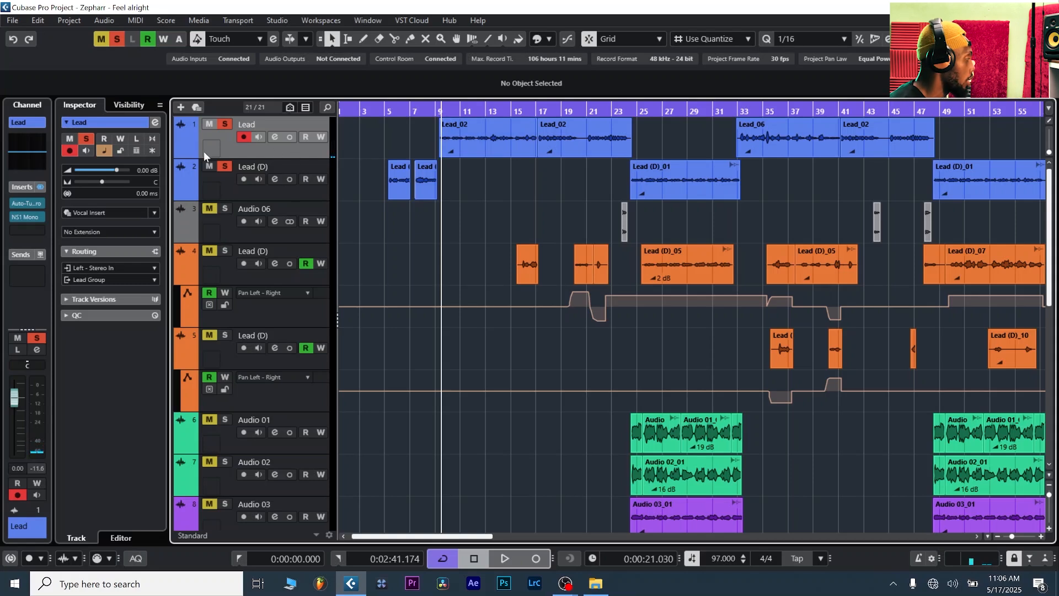
- Open the Auto-Tune Pro insert on the Lead track and review its key, scale, retune speed and humanize settings
{"action": "left_click", "coordinate": [26, 203]}
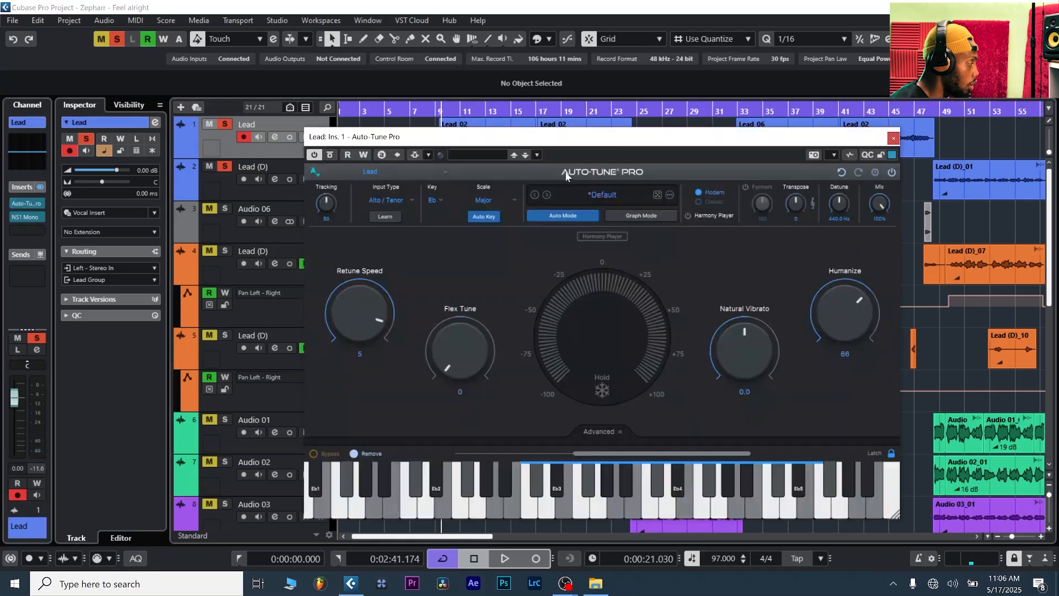
{"action": "left_click_drag", "start_coordinate": [513, 142], "coordinate": [474, 125]}
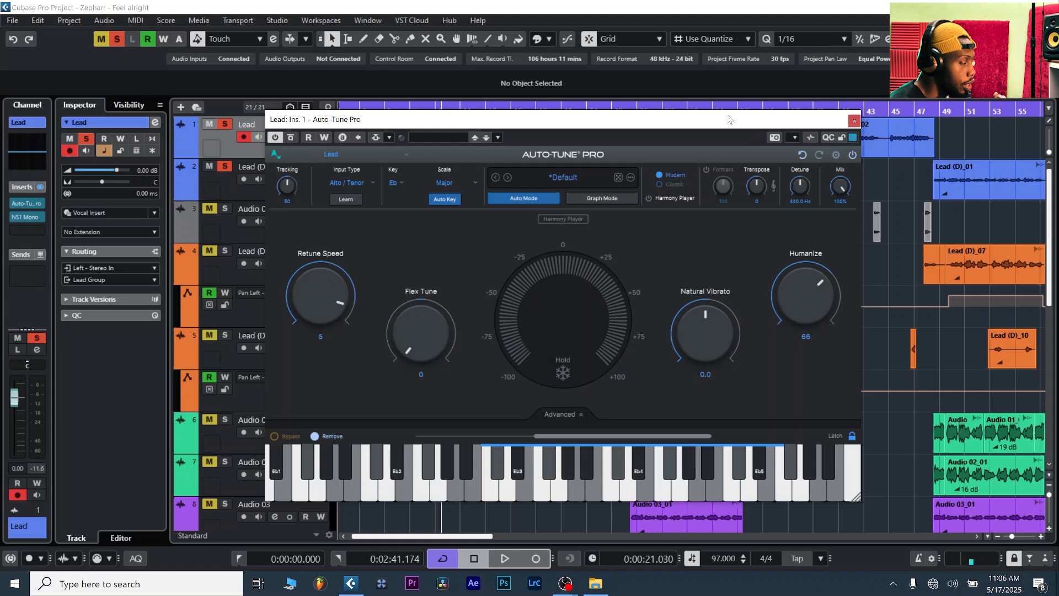
{"action": "left_click_drag", "start_coordinate": [731, 118], "coordinate": [736, 114]}
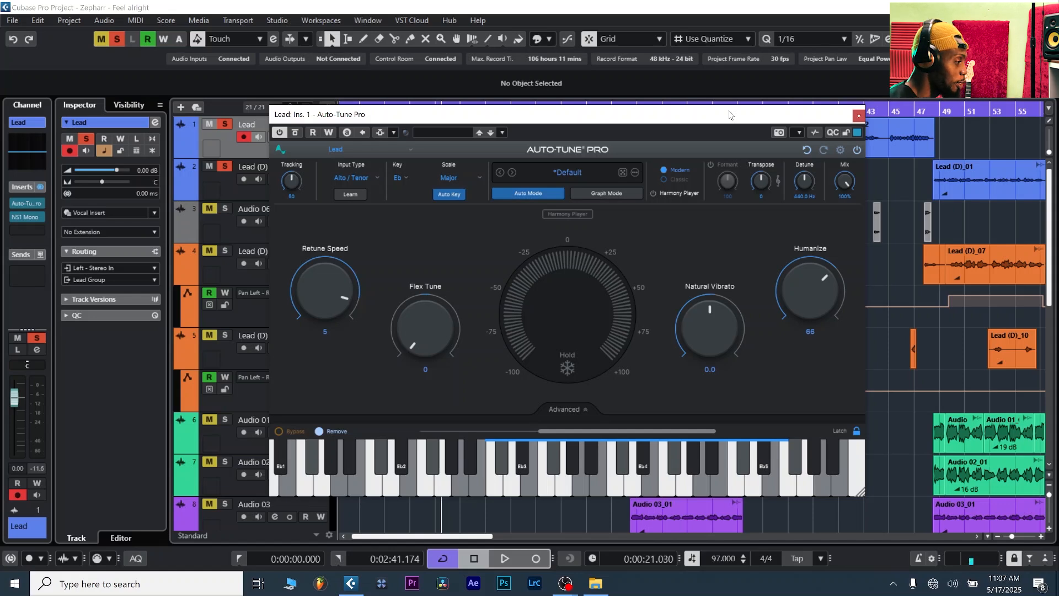
{"action": "left_click_drag", "start_coordinate": [692, 118], "coordinate": [697, 114]}
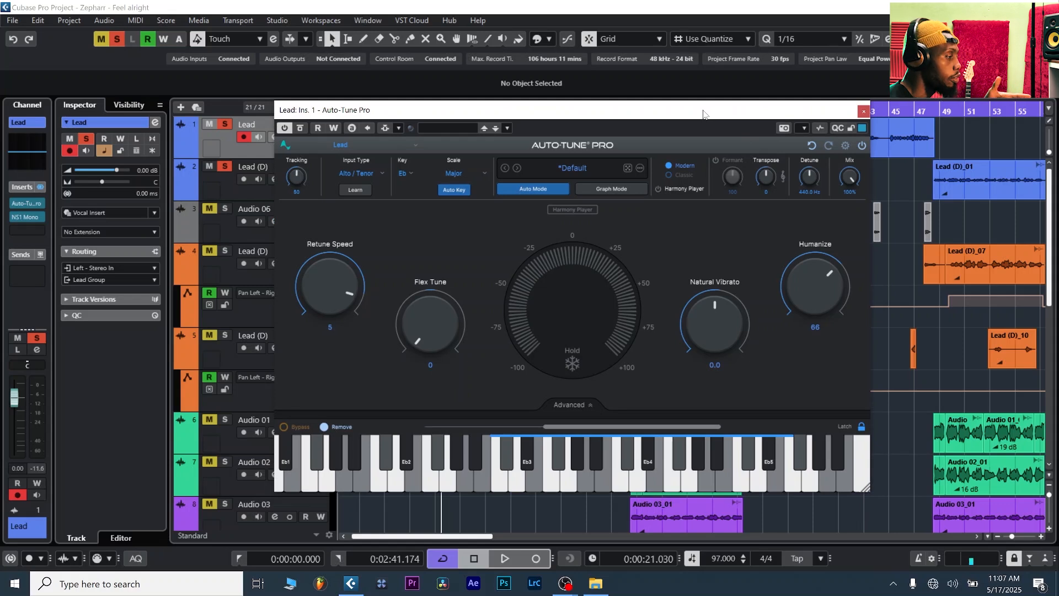
{"action": "left_click_drag", "start_coordinate": [703, 114], "coordinate": [697, 117]}
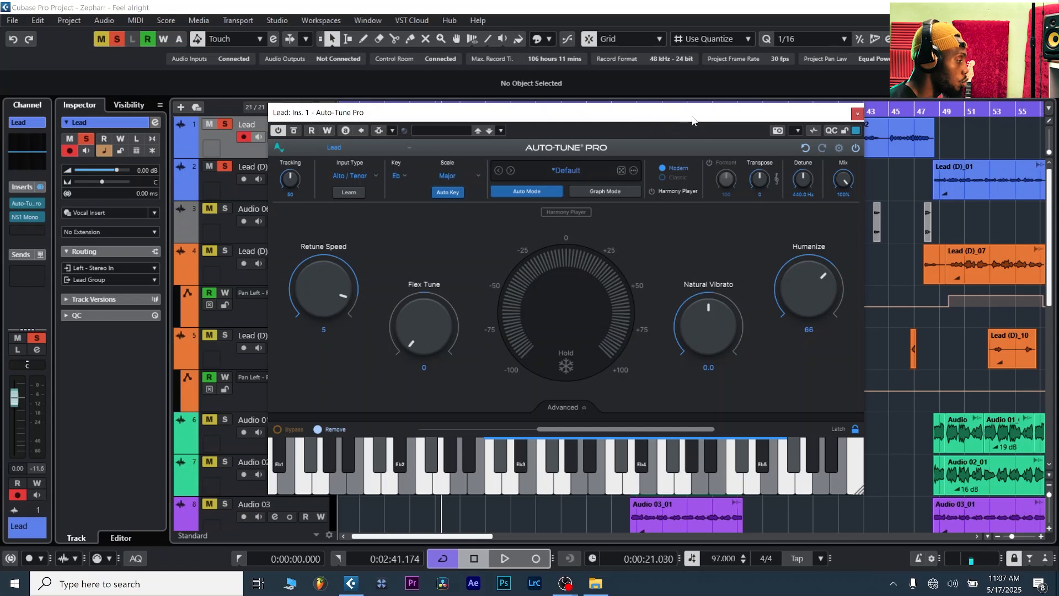
{"action": "left_click_drag", "start_coordinate": [693, 119], "coordinate": [689, 119]}
- Switch off Auto-Tune Pro's Use Low Latency option and close the plug-in
{"action": "left_click", "coordinate": [837, 149]}
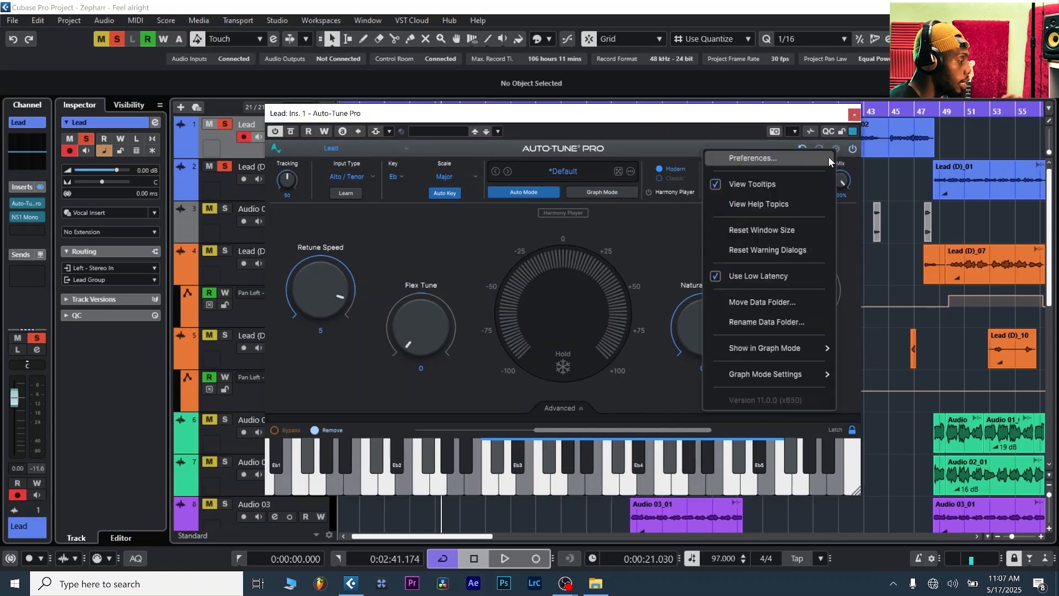
{"action": "left_click", "coordinate": [746, 277]}
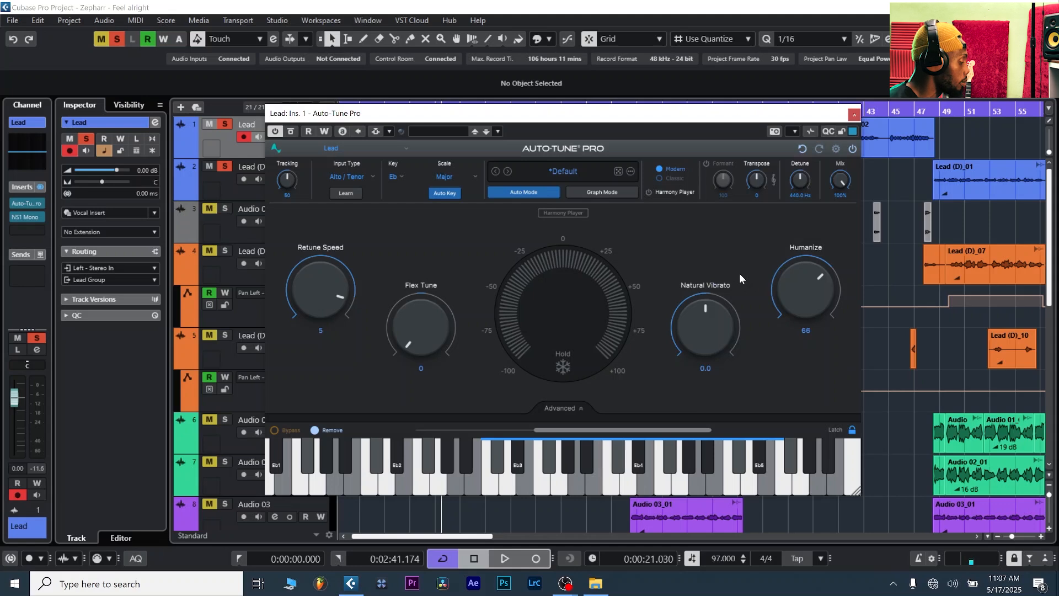
{"action": "left_click_drag", "start_coordinate": [751, 117], "coordinate": [752, 120]}
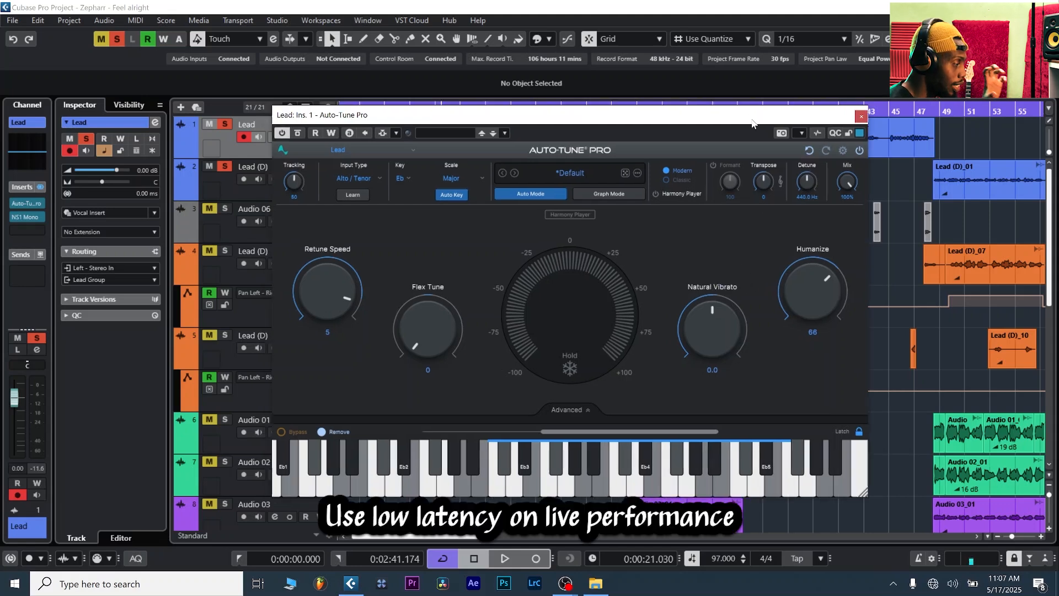
{"action": "left_click_drag", "start_coordinate": [658, 119], "coordinate": [659, 119]}
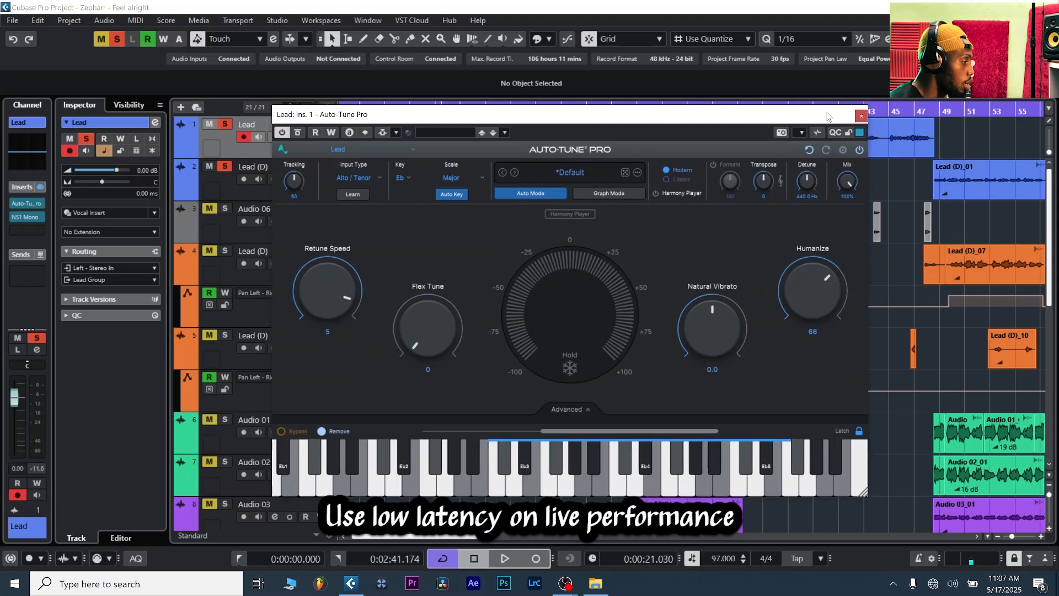
{"action": "left_click", "coordinate": [861, 117]}
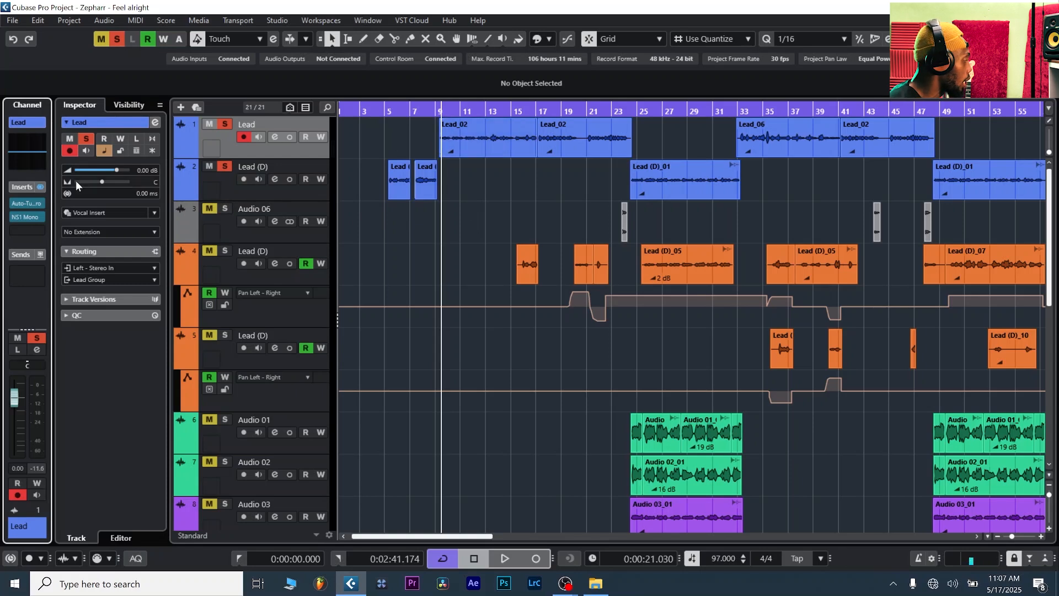
- Open the NS1 Mono noise suppressor on the Lead track, check its suppression level and close it
{"action": "left_click", "coordinate": [27, 216]}
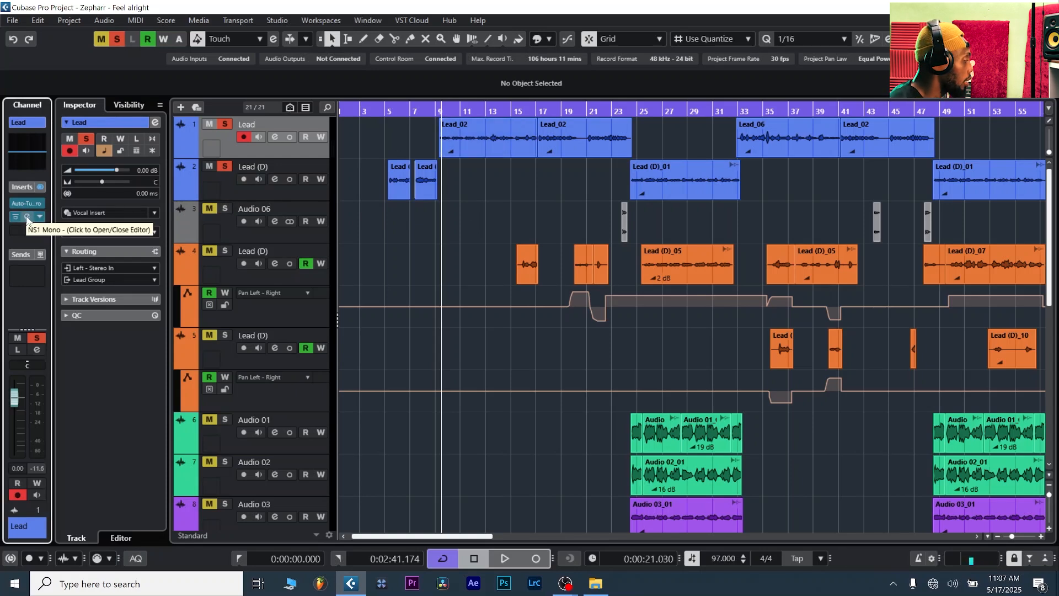
{"action": "left_click_drag", "start_coordinate": [963, 211], "coordinate": [853, 170]}
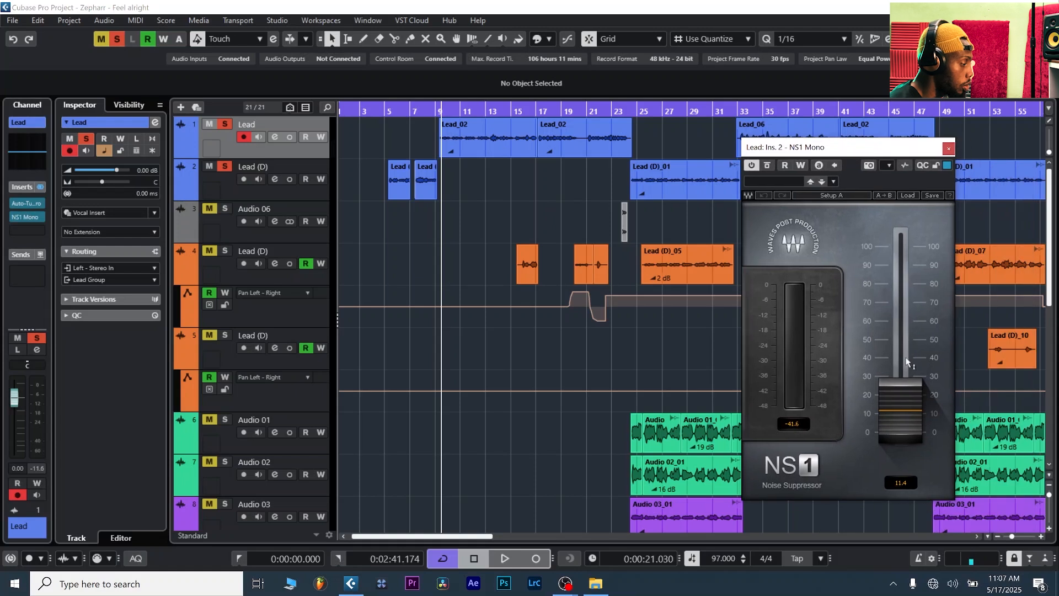
{"action": "left_click", "coordinate": [949, 149]}
- Inspect the insert chains of the Lead (D) track and the Lead Group
{"action": "left_click", "coordinate": [267, 194]}
{"action": "scroll", "coordinate": [479, 218], "scroll_direction": "down", "scroll_amount": 2}
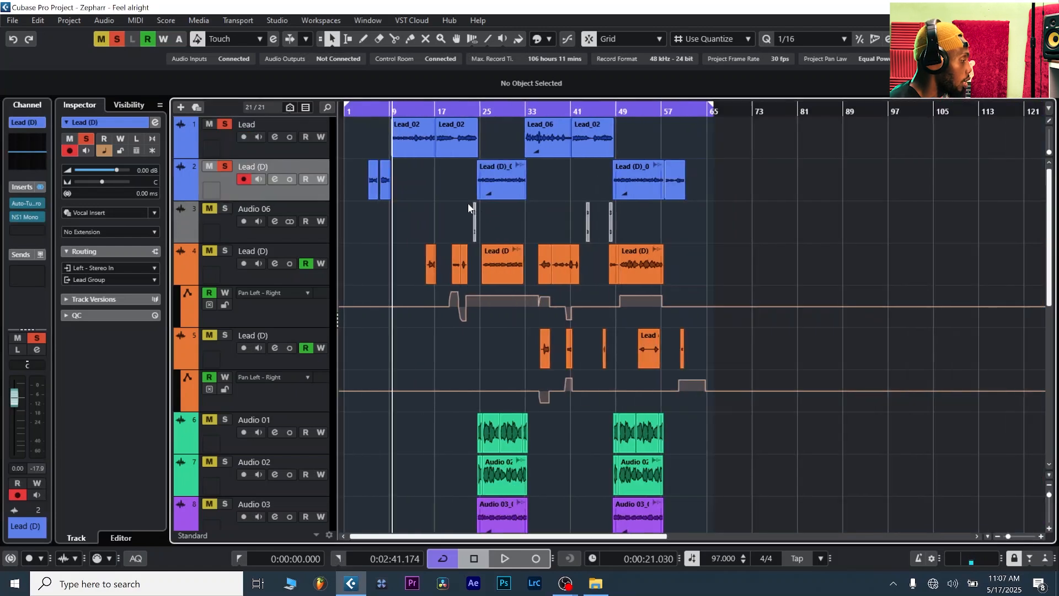
{"action": "scroll", "coordinate": [303, 395], "scroll_direction": "down", "scroll_amount": 5}
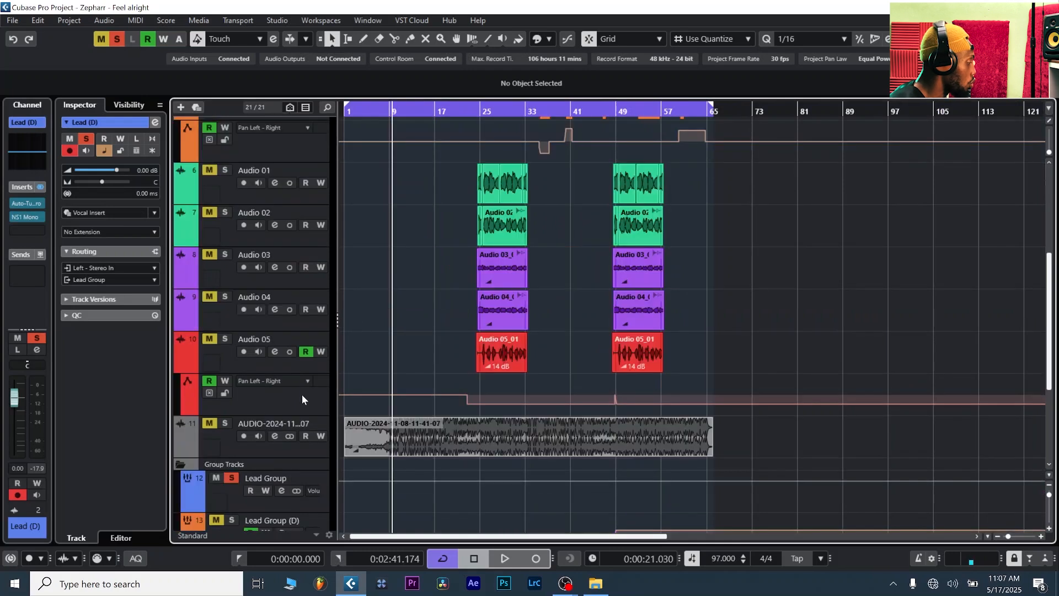
{"action": "left_click", "coordinate": [275, 478]}
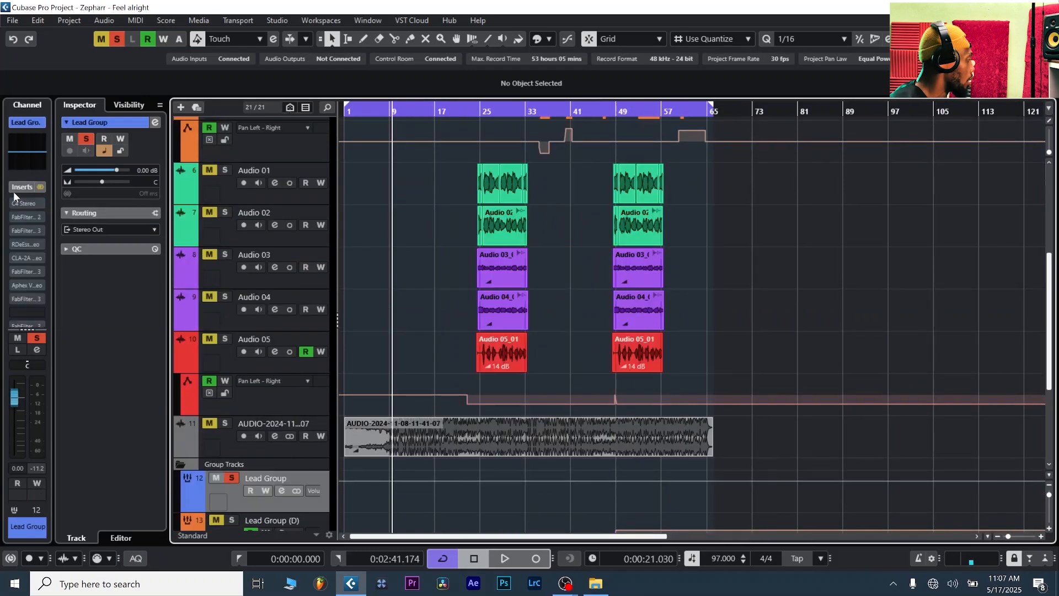
- Check the Lead track's inserts and routing in its channel settings and close them
{"action": "scroll", "coordinate": [316, 176], "scroll_direction": "up", "scroll_amount": 5}
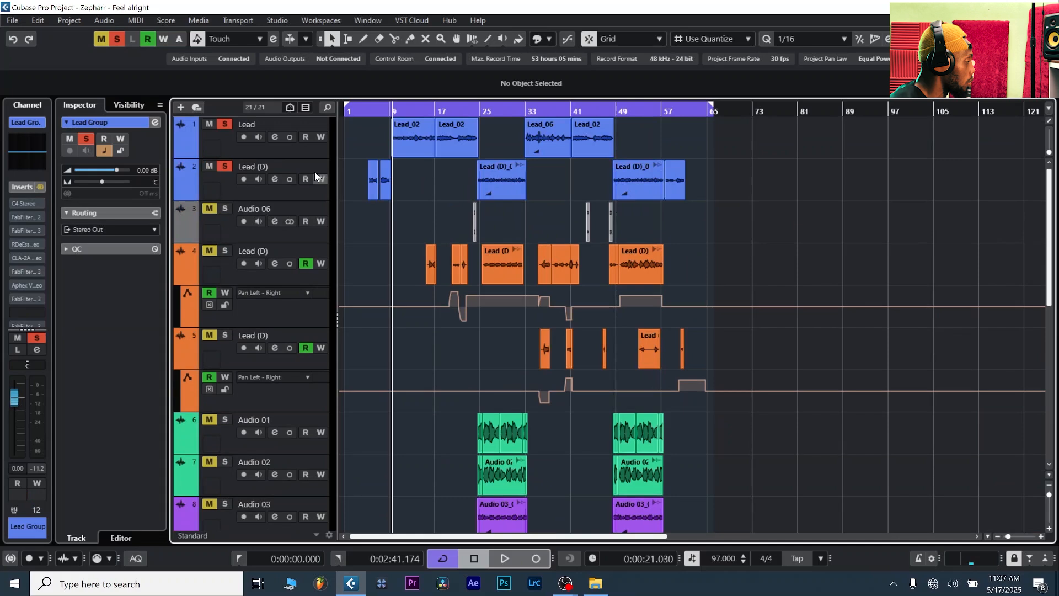
{"action": "left_click", "coordinate": [272, 151]}
{"action": "key", "text": "e"}
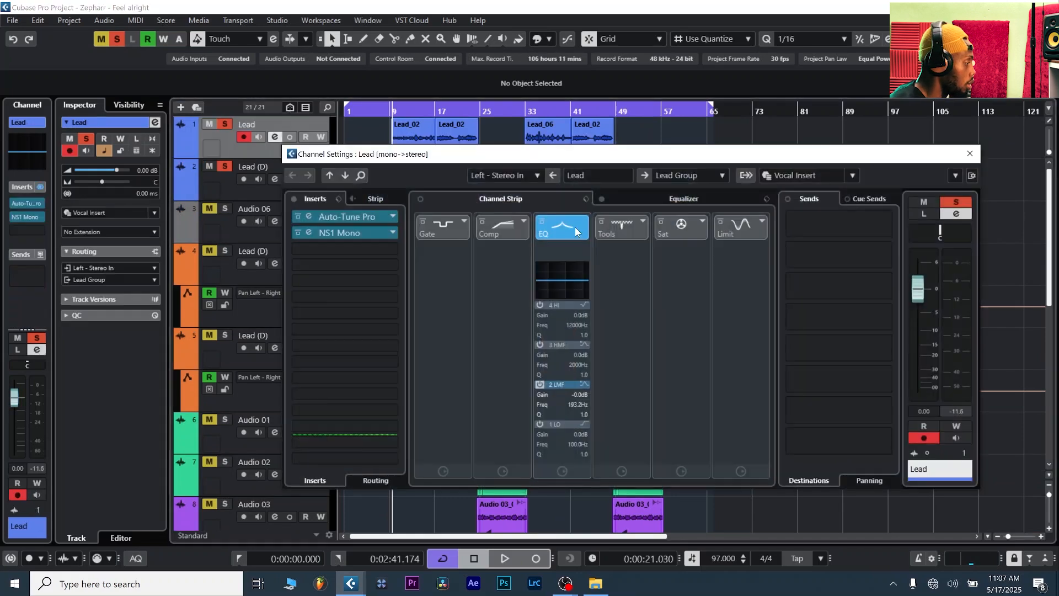
{"action": "key", "text": "e"}
- Activate the C4 Stereo insert on the Lead Group and open its editor
{"action": "scroll", "coordinate": [386, 254], "scroll_direction": "down", "scroll_amount": 4}
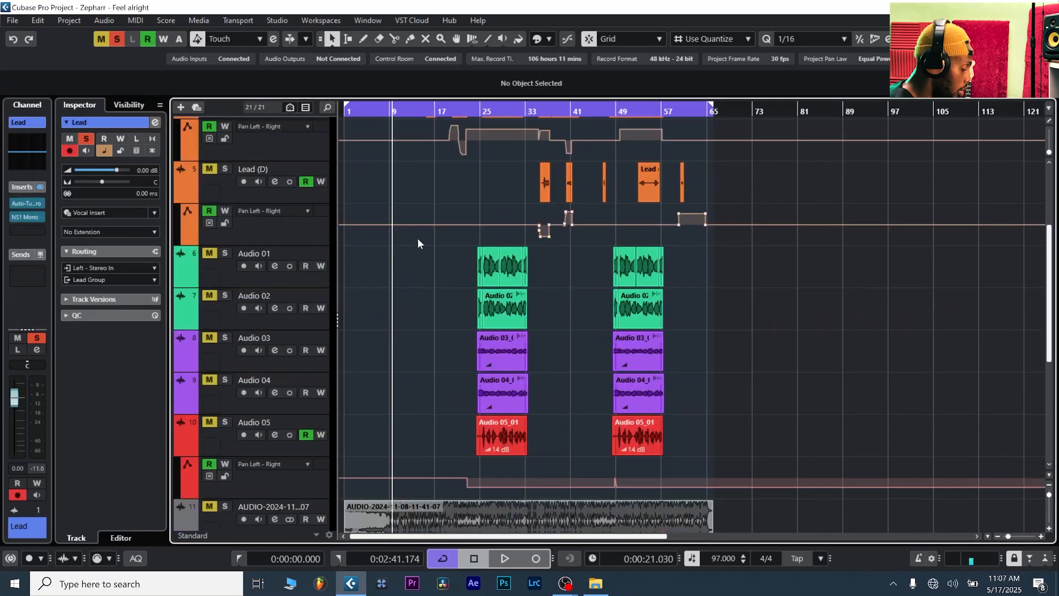
{"action": "scroll", "coordinate": [303, 356], "scroll_direction": "down", "scroll_amount": 4}
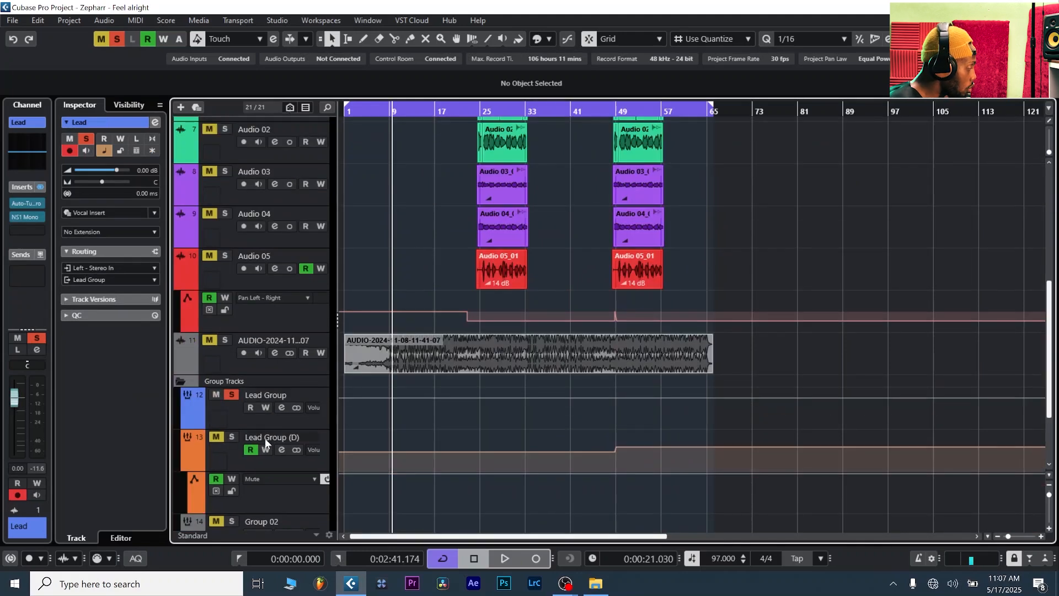
{"action": "left_click", "coordinate": [276, 418]}
{"action": "left_click", "coordinate": [28, 203]}
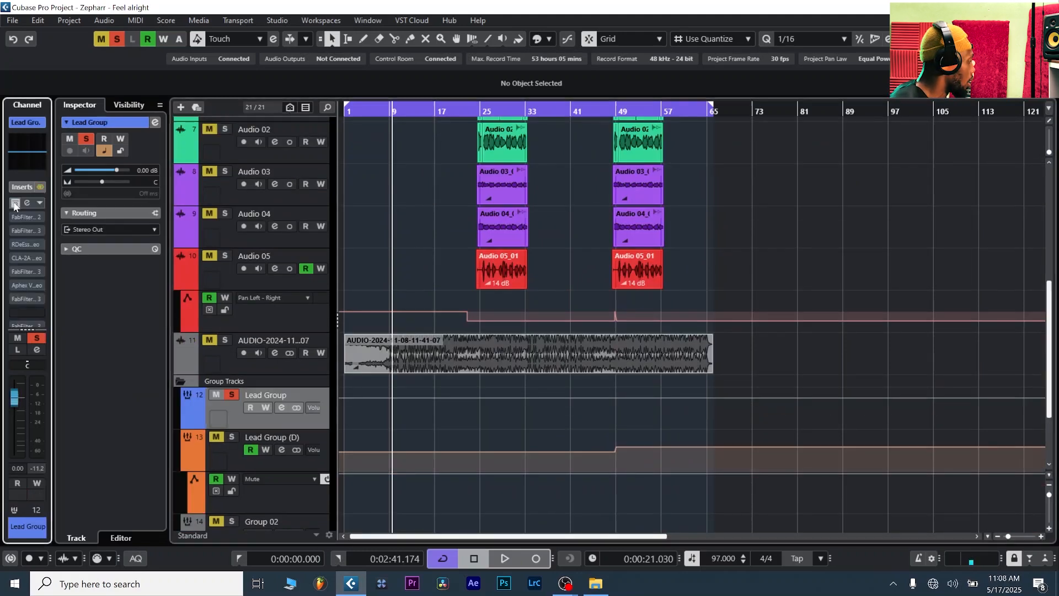
{"action": "left_click_drag", "start_coordinate": [662, 144], "coordinate": [650, 118]}
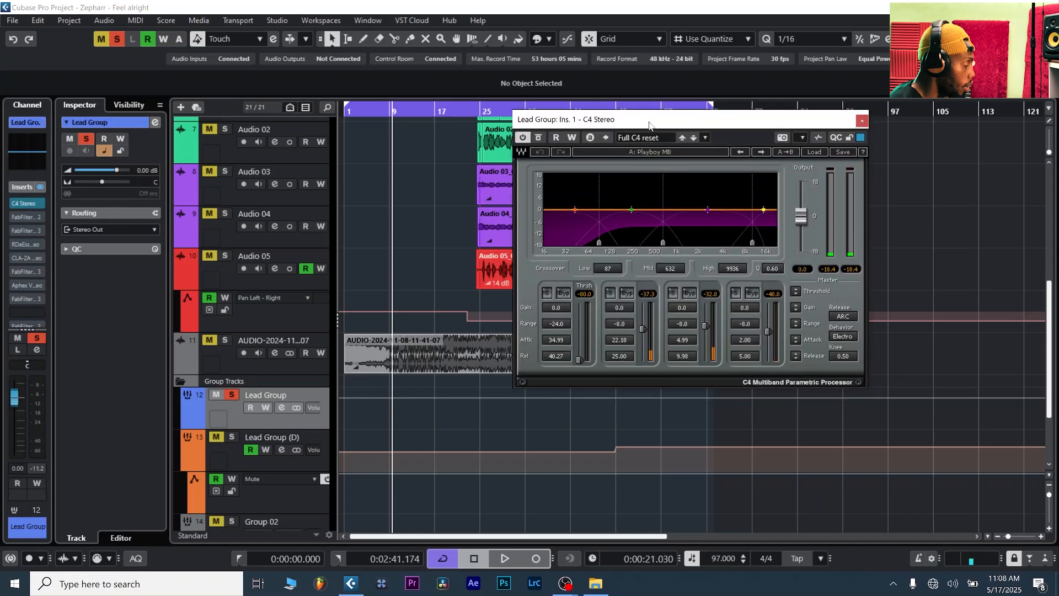
- Play back the soloed lead vocals through the C4 multiband processor to examine its compression, and close the plug-in
{"action": "key", "text": "space"}
{"action": "key", "text": "space"}
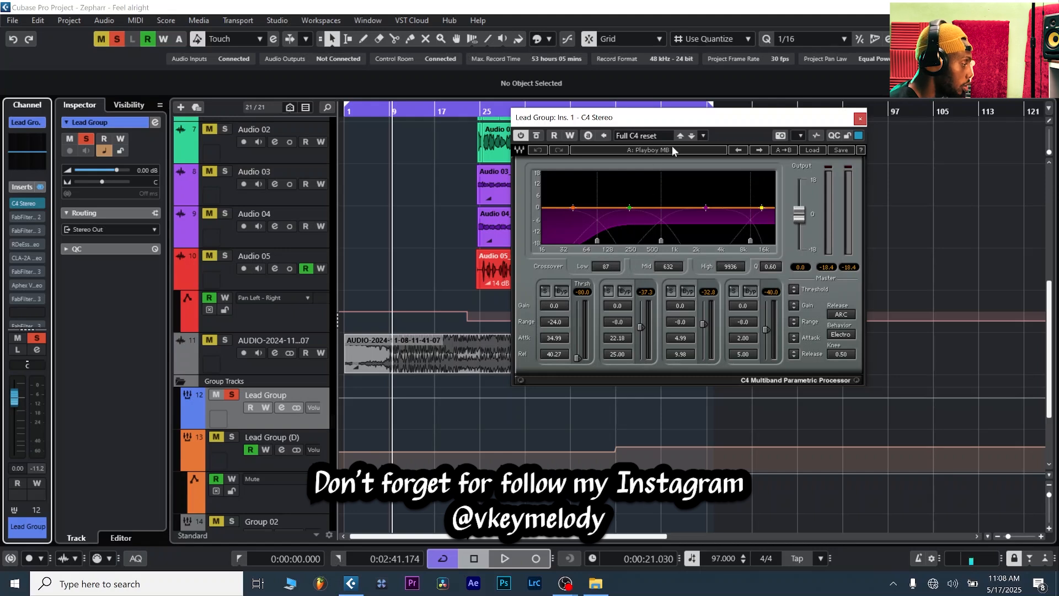
{"action": "key", "text": "space"}
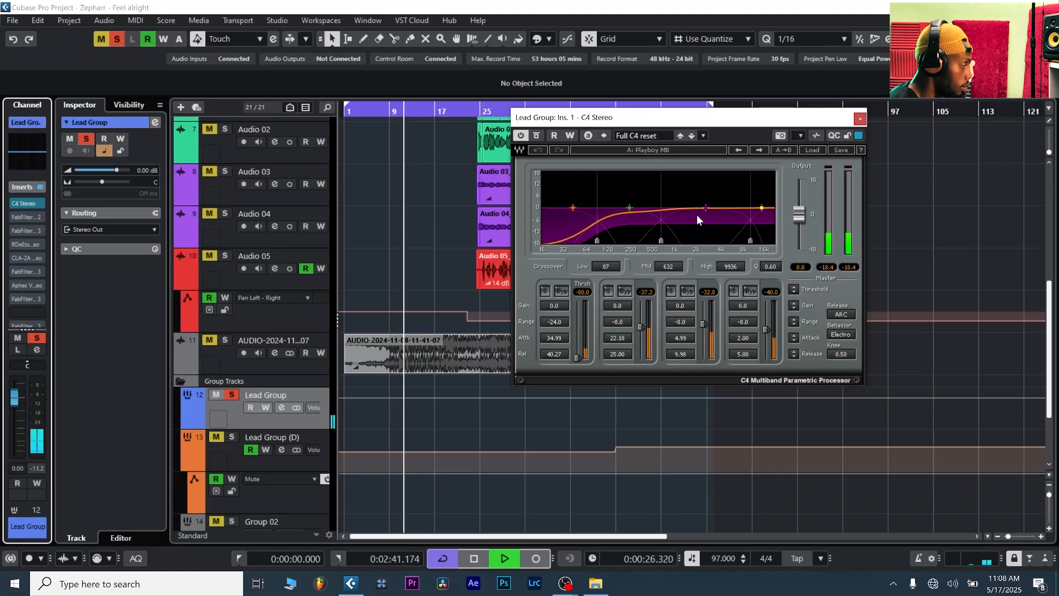
{"action": "key", "text": "space"}
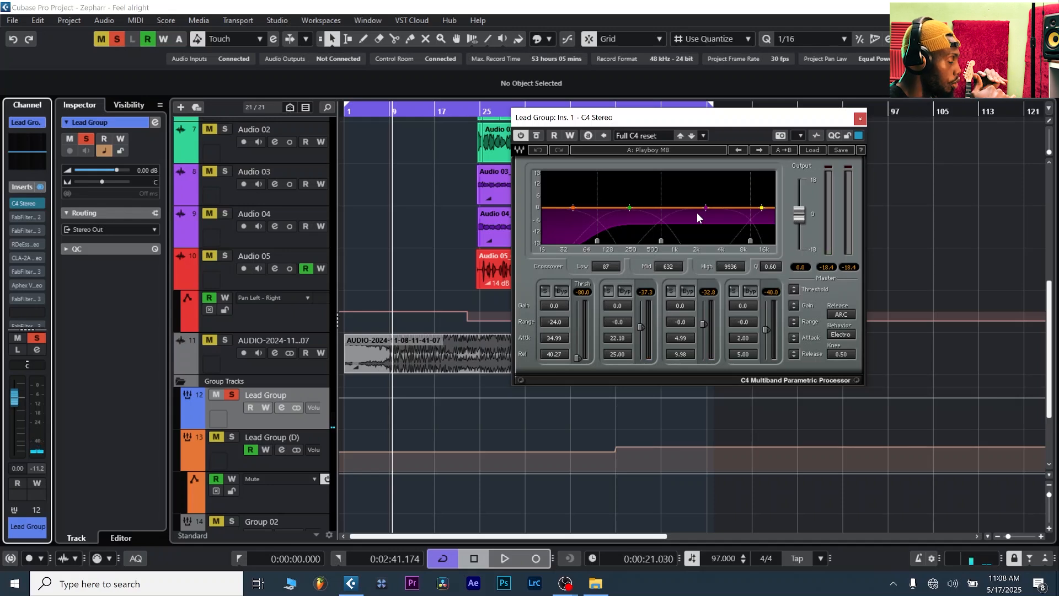
{"action": "left_click_drag", "start_coordinate": [631, 119], "coordinate": [634, 117]}
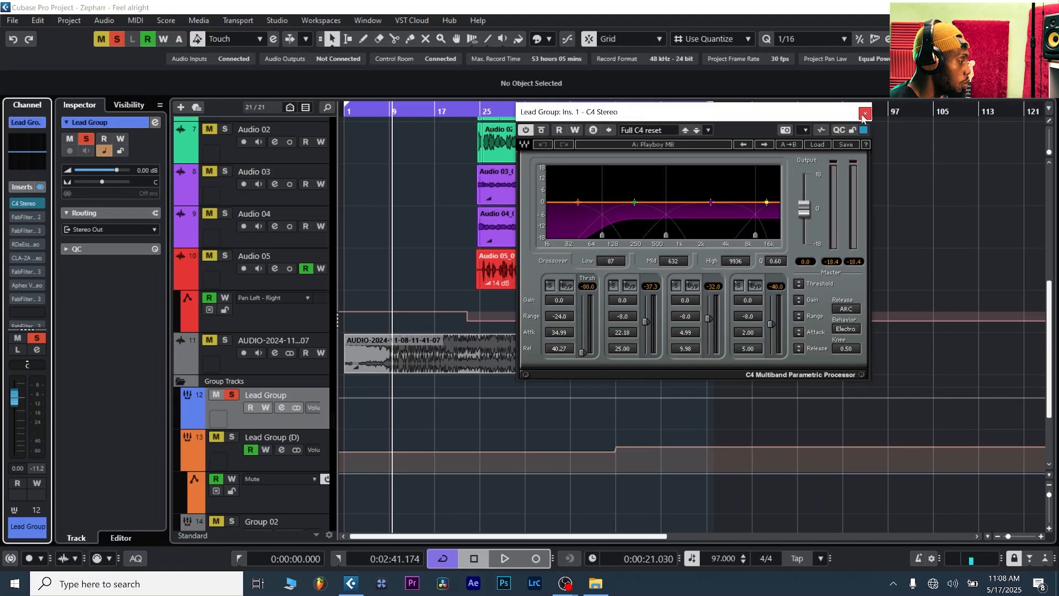
{"action": "left_click", "coordinate": [862, 116]}
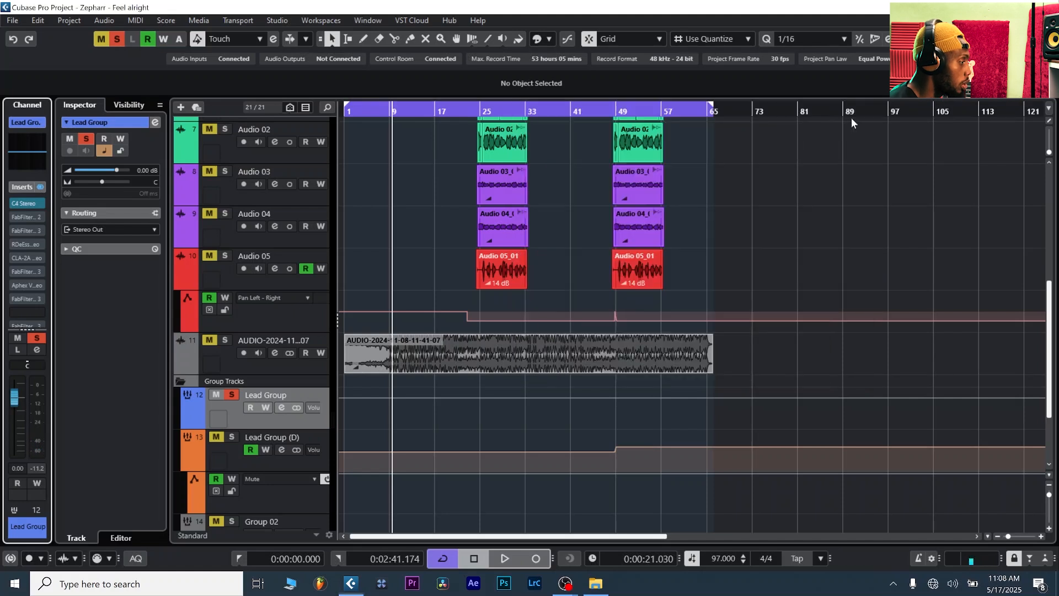
- Activate the FabFilter Pro-C 2 insert on the Lead Group, audition the soloed vocals through it while checking its compression settings, and close it
{"action": "left_click", "coordinate": [27, 217]}
{"action": "left_click_drag", "start_coordinate": [460, 187], "coordinate": [588, 115]}
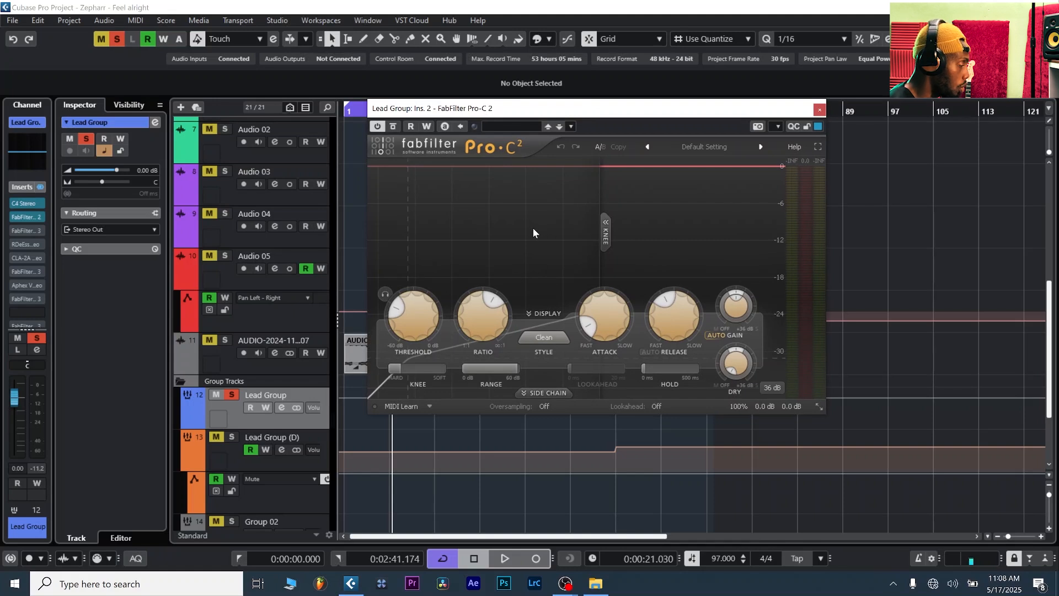
{"action": "key", "text": "space"}
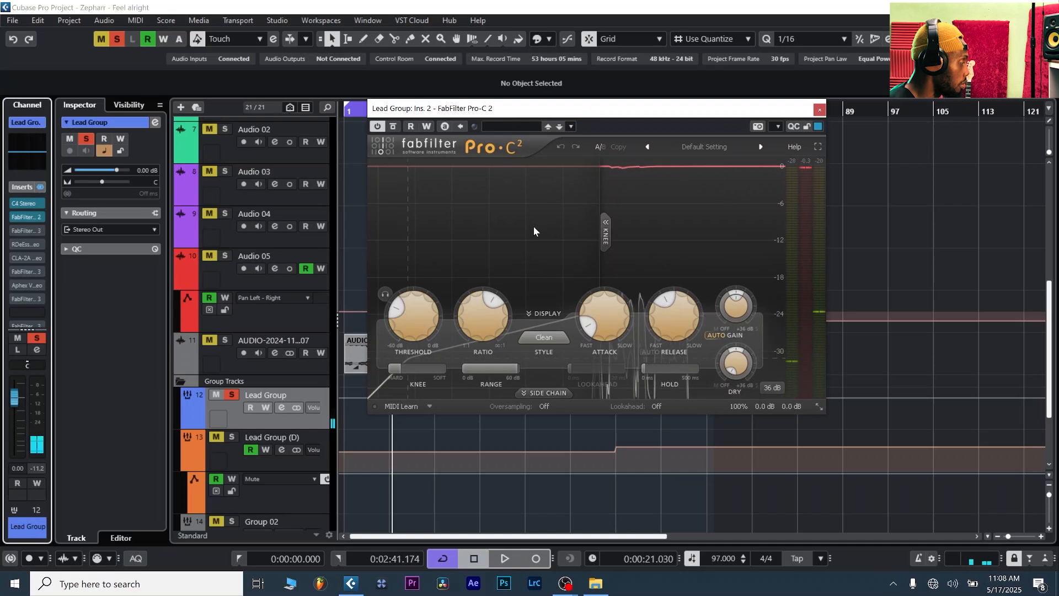
{"action": "left_click_drag", "start_coordinate": [554, 108], "coordinate": [709, 206]}
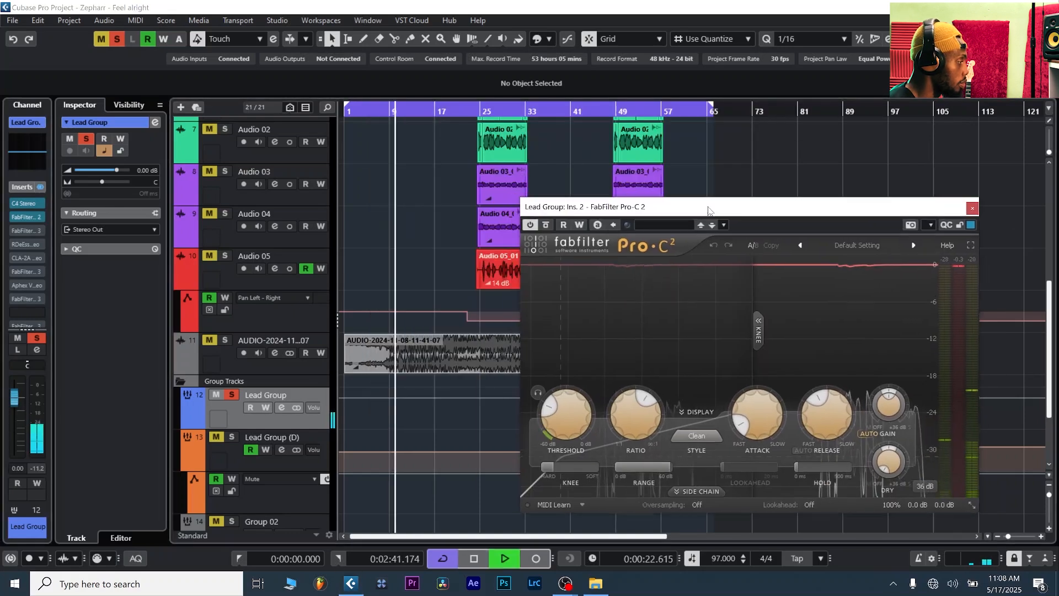
{"action": "scroll", "coordinate": [591, 148], "scroll_direction": "up", "scroll_amount": 5}
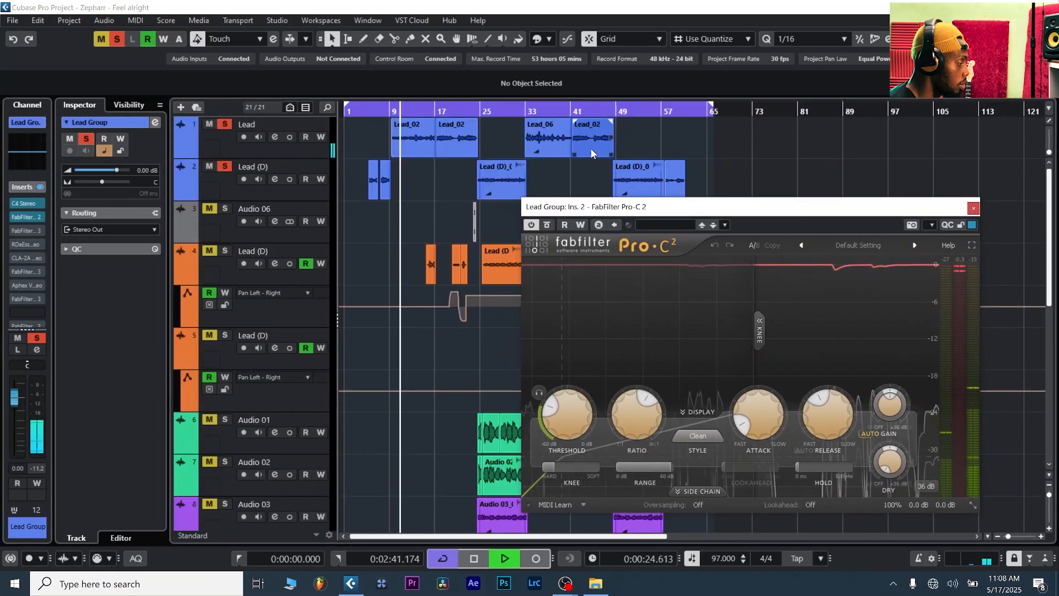
{"action": "left_click_drag", "start_coordinate": [727, 206], "coordinate": [704, 140]}
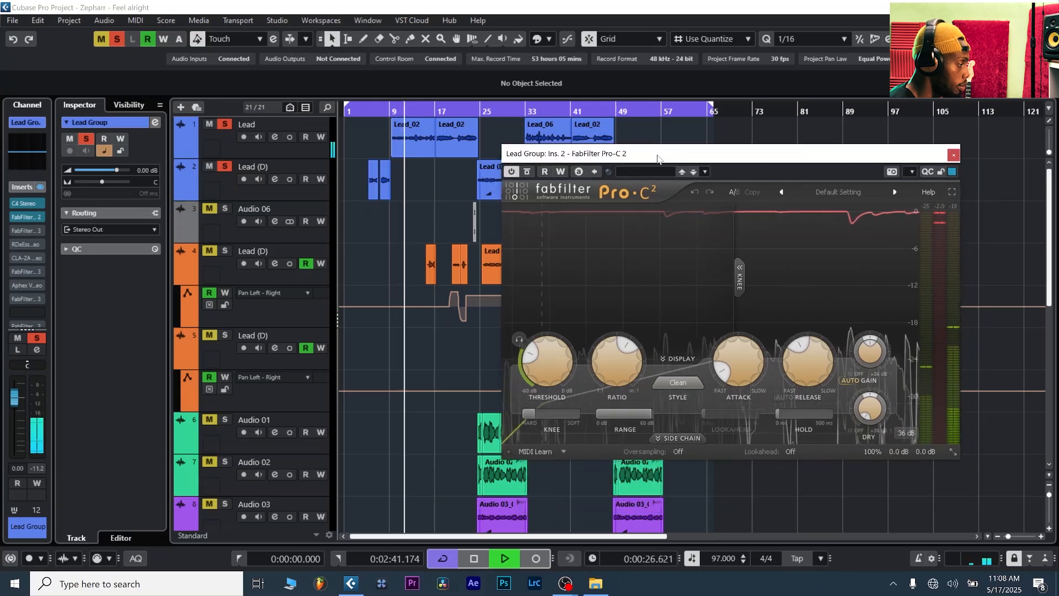
{"action": "mouse_move", "coordinate": [804, 330]}
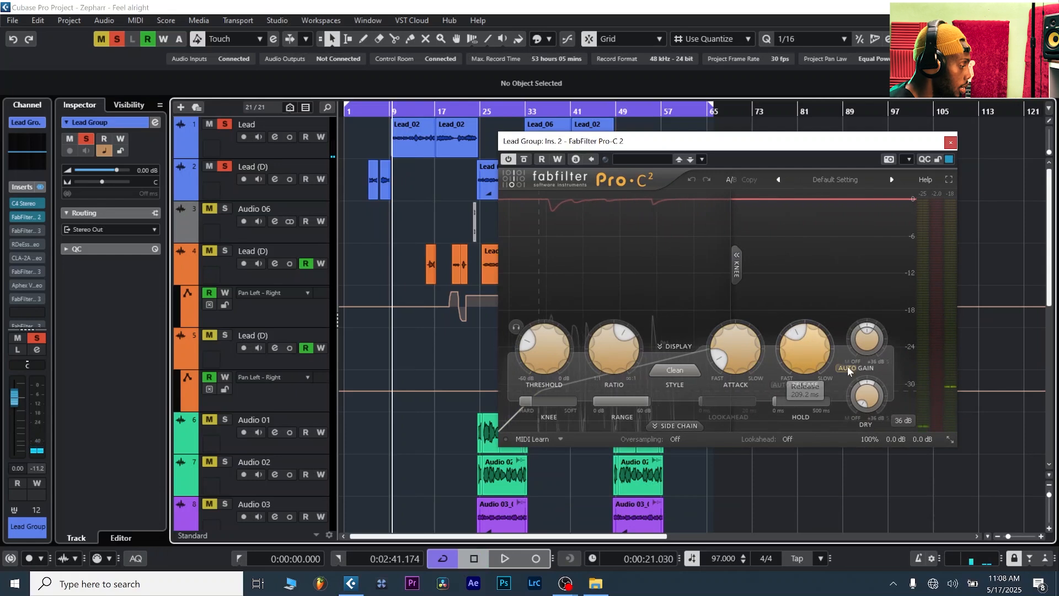
{"action": "mouse_move", "coordinate": [635, 356]}
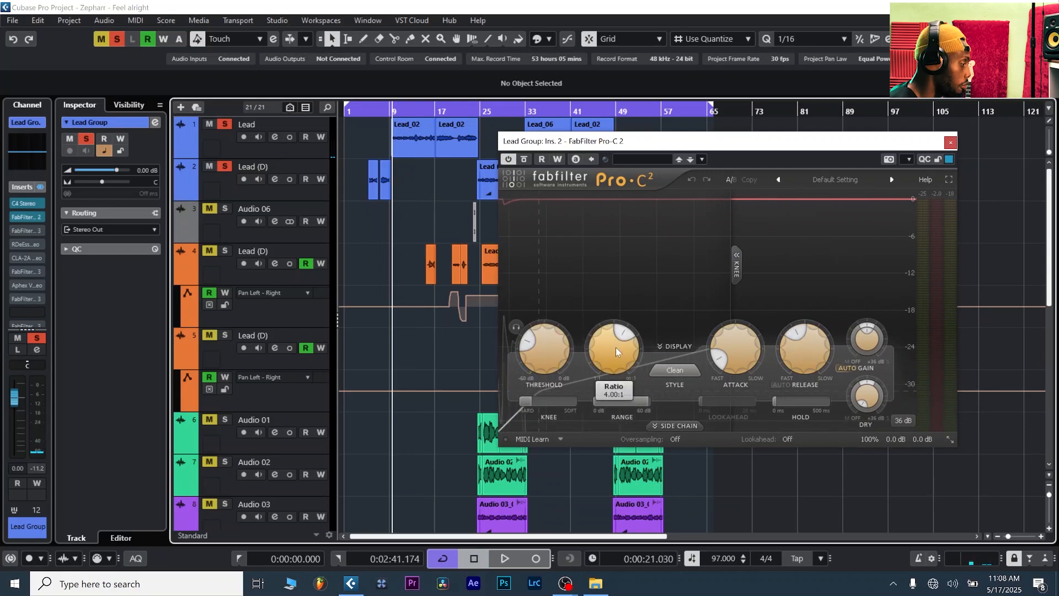
{"action": "left_click", "coordinate": [951, 143]}
- Activate the FabFilter Pro-Q 3 in the Lead Group's third insert, inspect its EQ bands, audition the vocals through it, and close it
{"action": "left_click", "coordinate": [22, 231]}
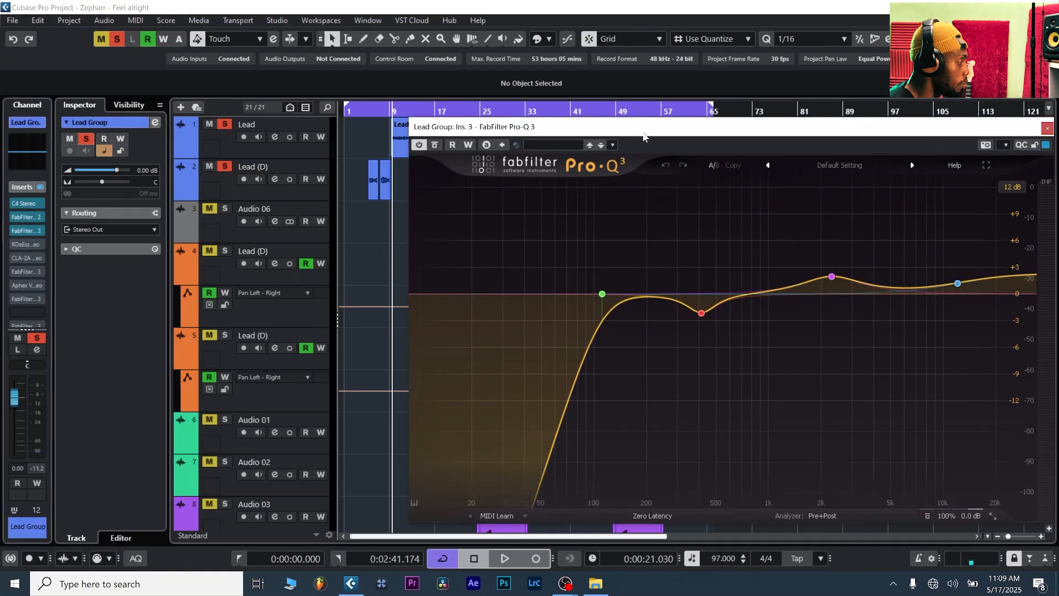
{"action": "left_click_drag", "start_coordinate": [643, 134], "coordinate": [536, 108]}
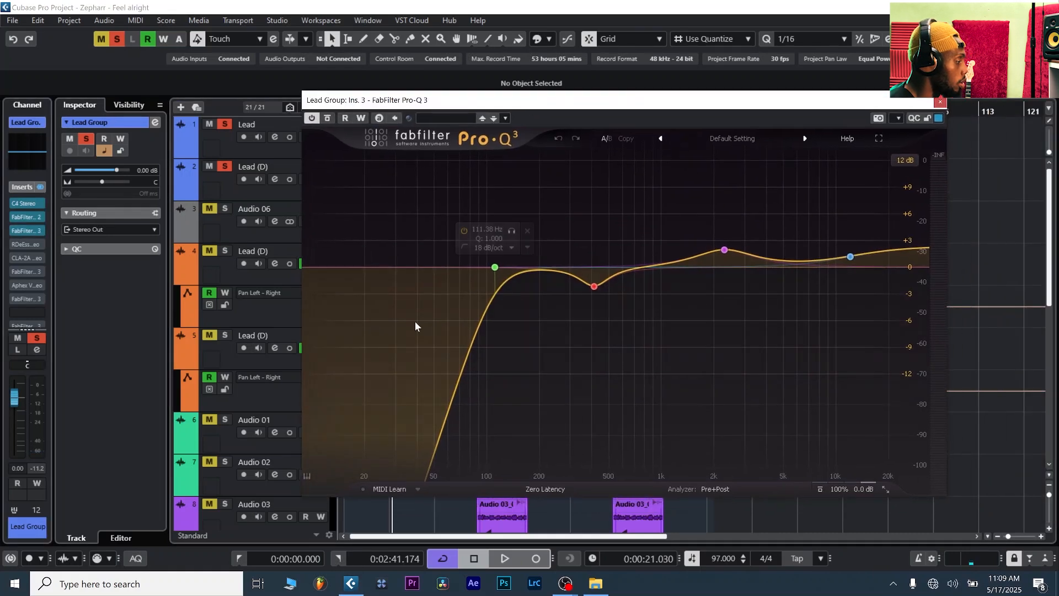
{"action": "mouse_move", "coordinate": [510, 269]}
{"action": "mouse_move", "coordinate": [610, 286]}
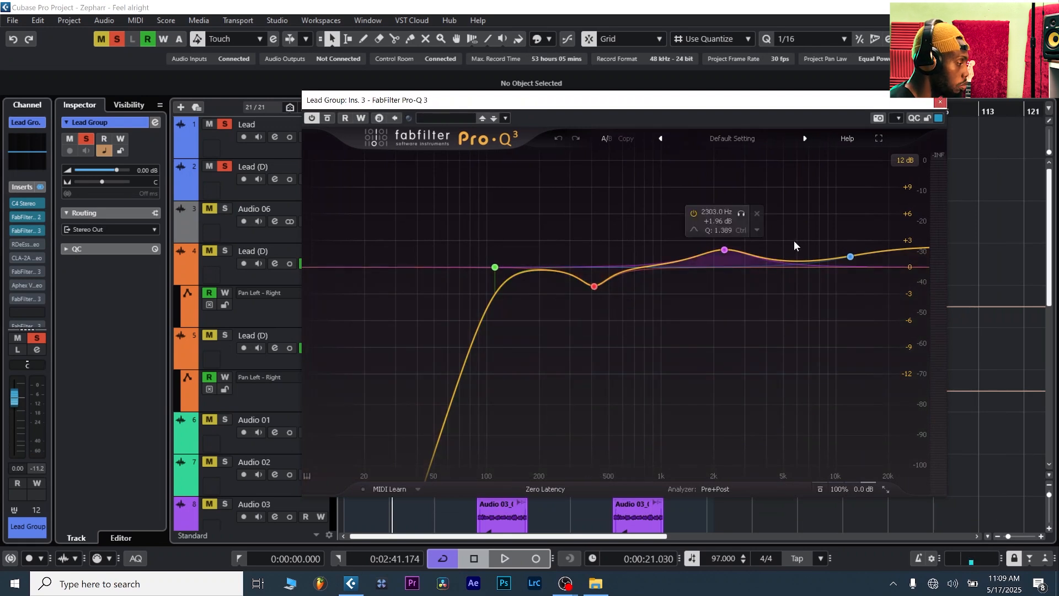
{"action": "mouse_move", "coordinate": [846, 263]}
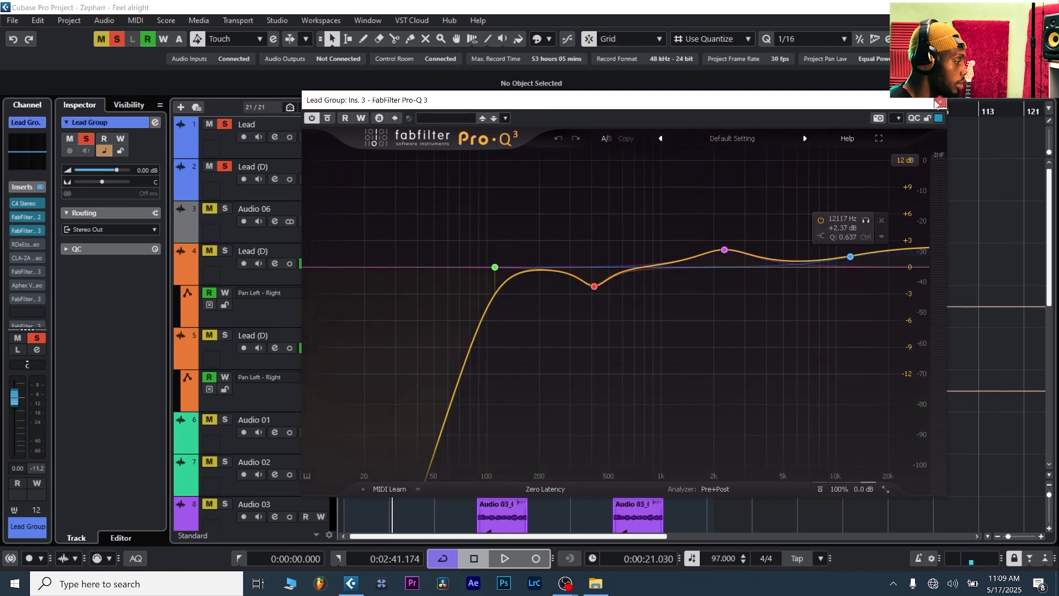
{"action": "key", "text": "space"}
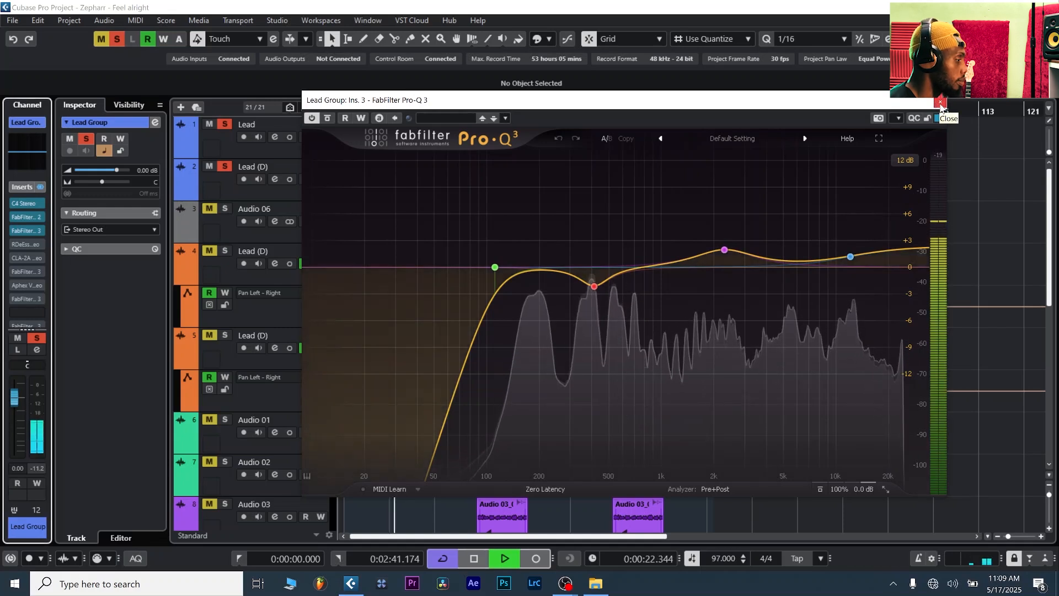
{"action": "key", "text": "space"}
{"action": "left_click", "coordinate": [941, 103]}
- Activate the RDeEsser Stereo insert on the Lead Group, play back the vocals through it, and close its editor
{"action": "left_click", "coordinate": [14, 246]}
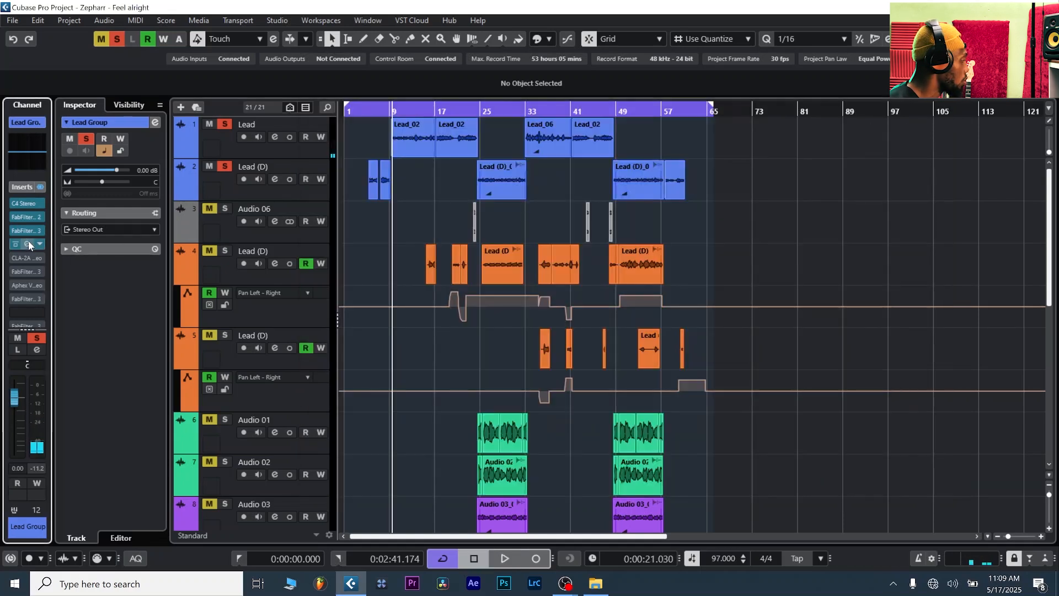
{"action": "left_click_drag", "start_coordinate": [905, 120], "coordinate": [837, 115]}
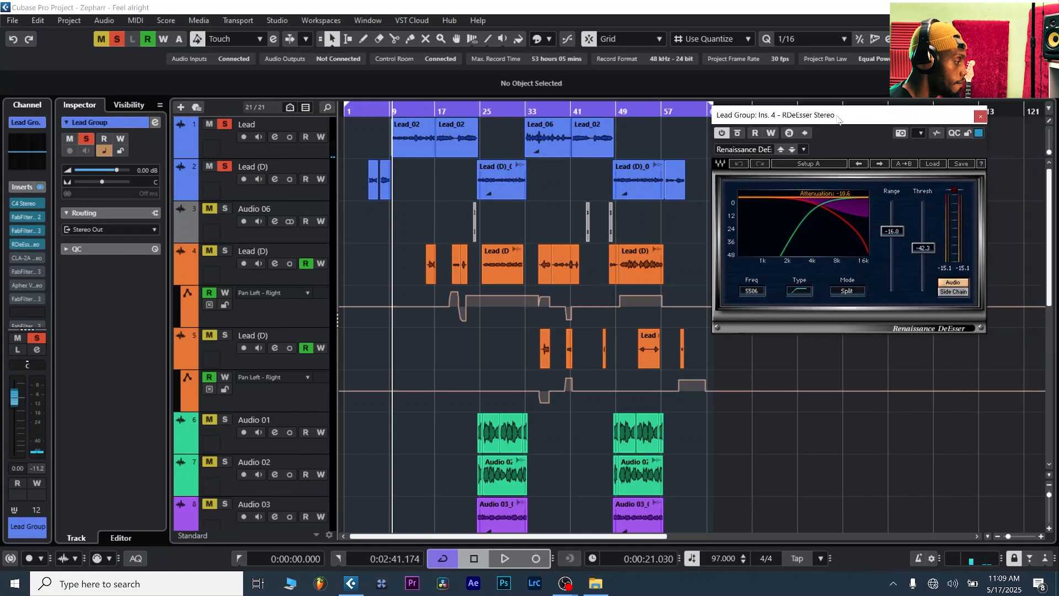
{"action": "key", "text": "space"}
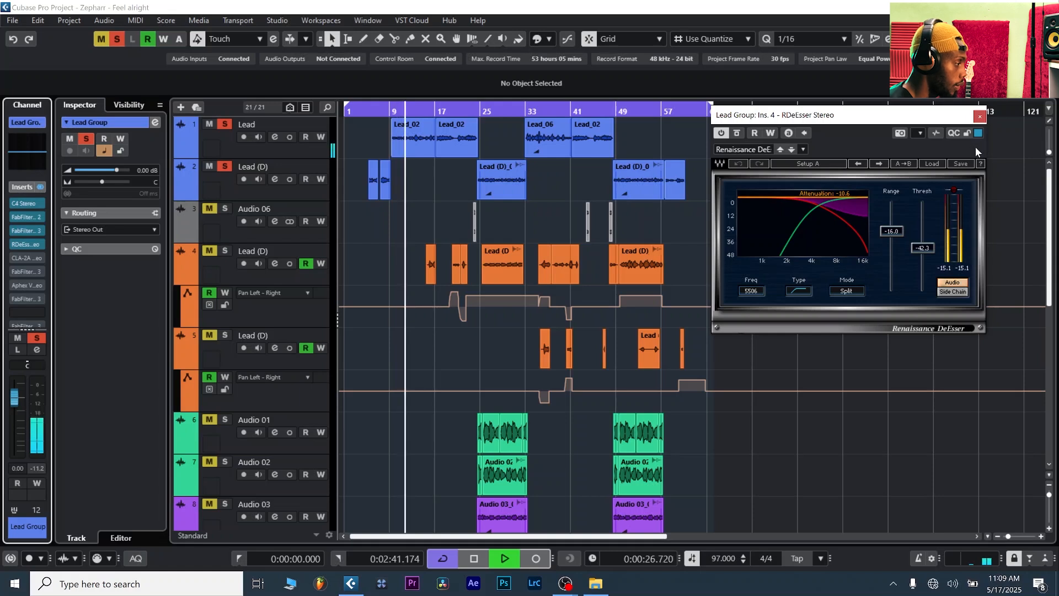
{"action": "key", "text": "space"}
{"action": "left_click", "coordinate": [980, 116]}
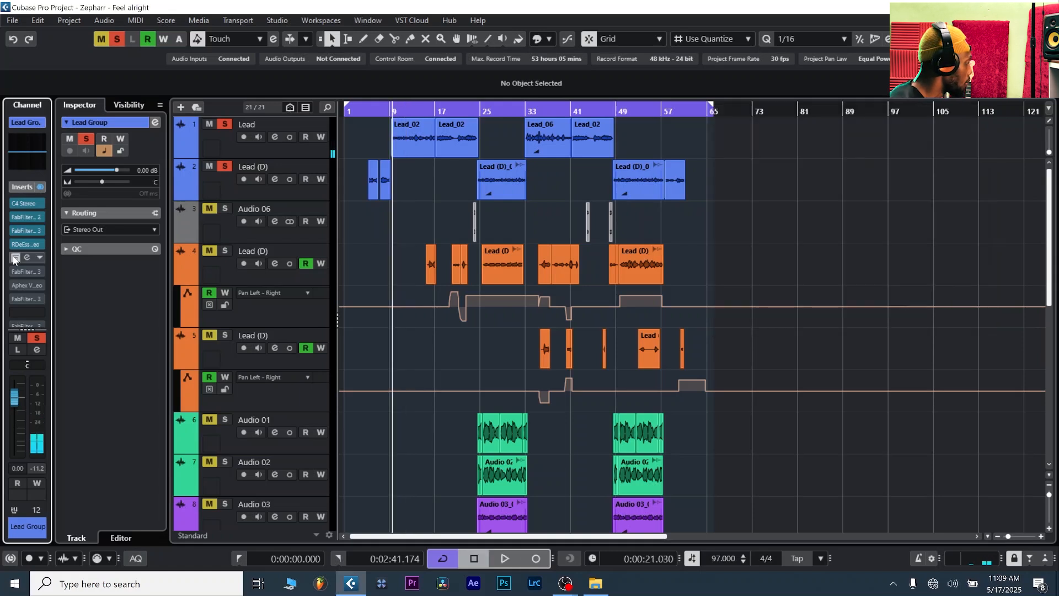
- Activate the CLA-2A Stereo compressor on the Lead Group, play back the vocals through it, and close its editor
{"action": "left_click", "coordinate": [15, 257]}
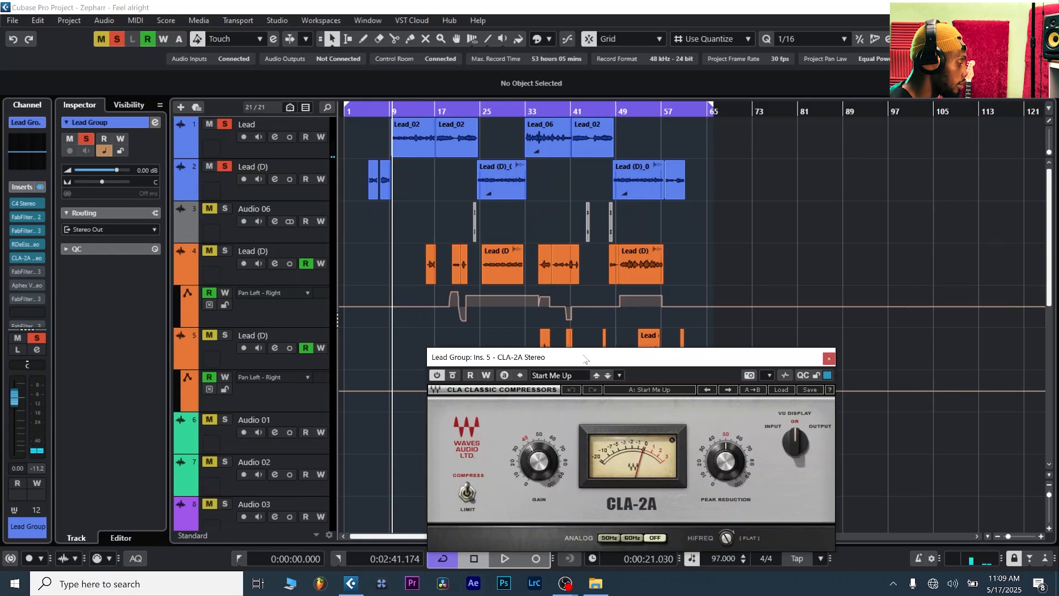
{"action": "left_click_drag", "start_coordinate": [586, 359], "coordinate": [632, 198]}
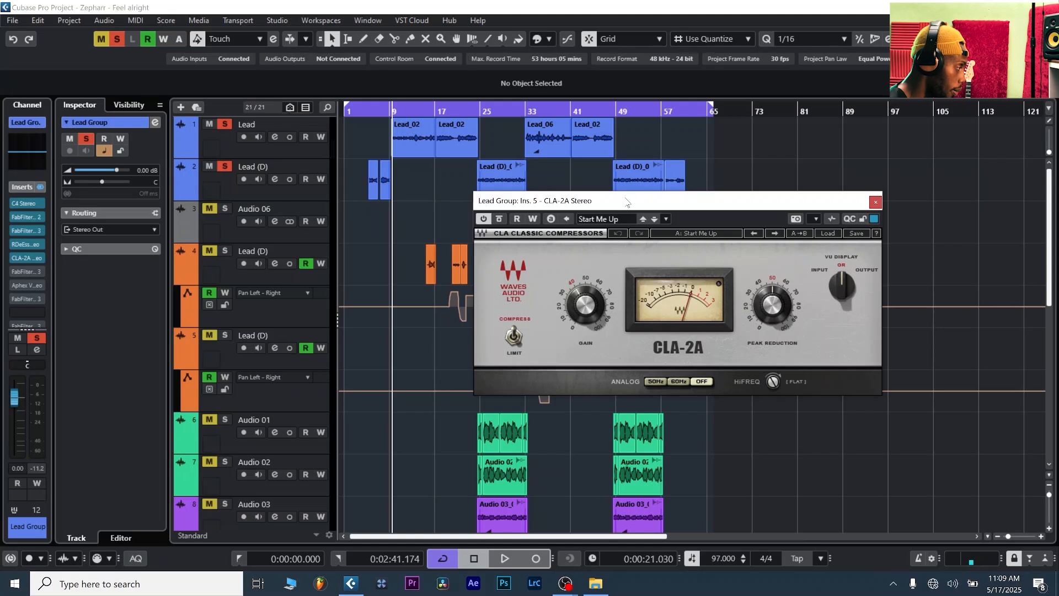
{"action": "key", "text": "space"}
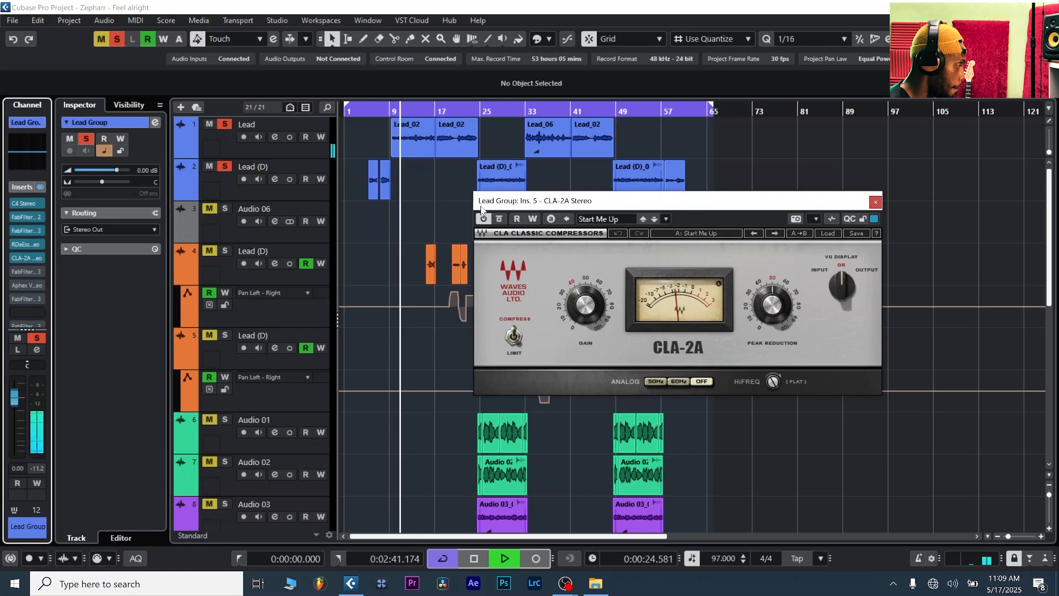
{"action": "key", "text": "space"}
{"action": "mouse_move", "coordinate": [10, 276]}
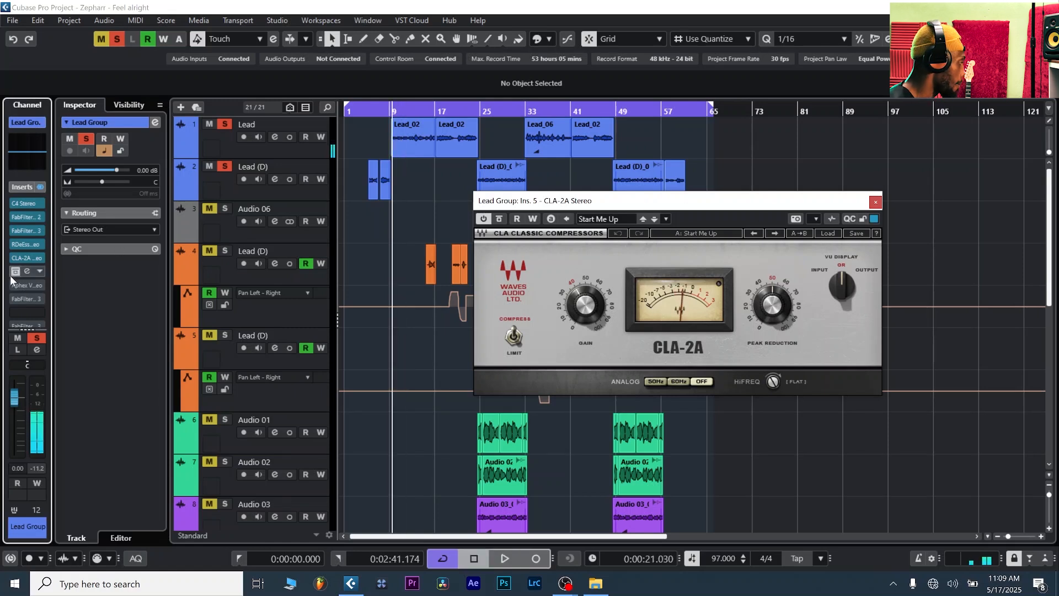
{"action": "left_click", "coordinate": [875, 202]}
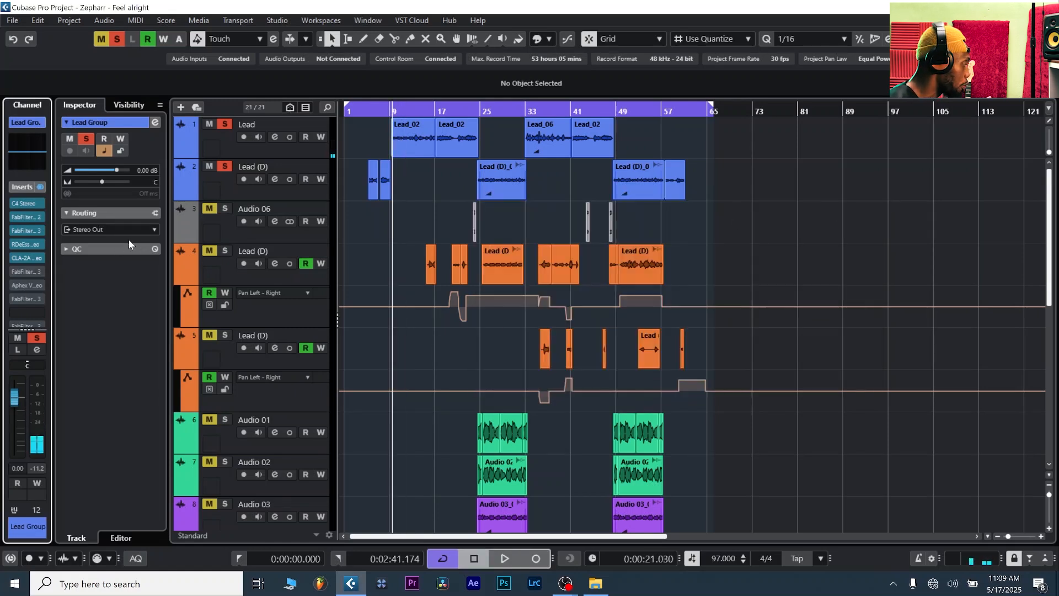
- Activate the FabFilter Pro-Q 3 in the Lead Group's sixth insert, inspect its narrow high-frequency cut, and audition the vocals through it
{"action": "left_click", "coordinate": [31, 270]}
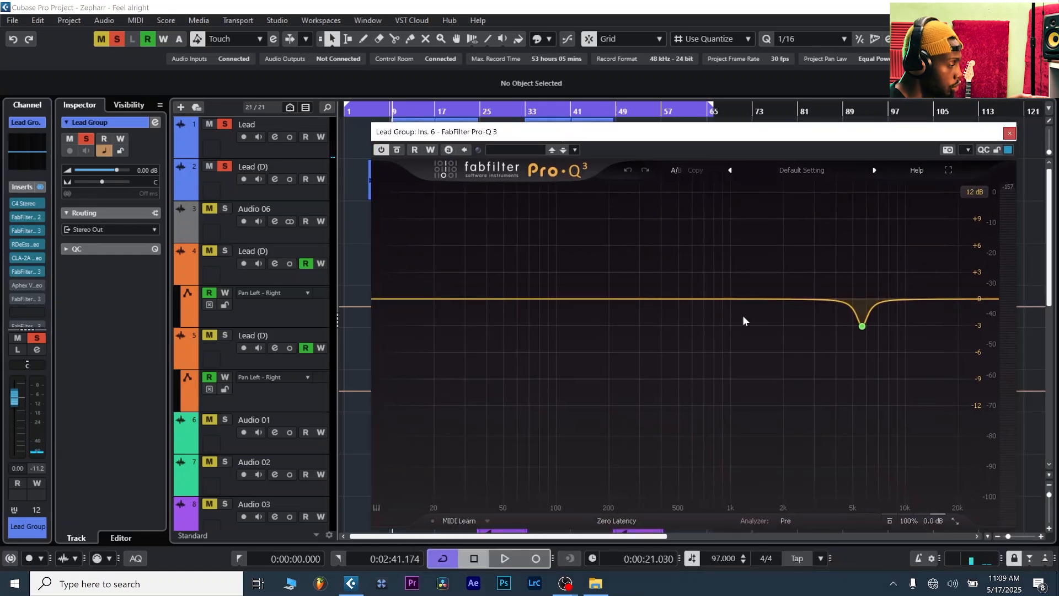
{"action": "mouse_move", "coordinate": [848, 329]}
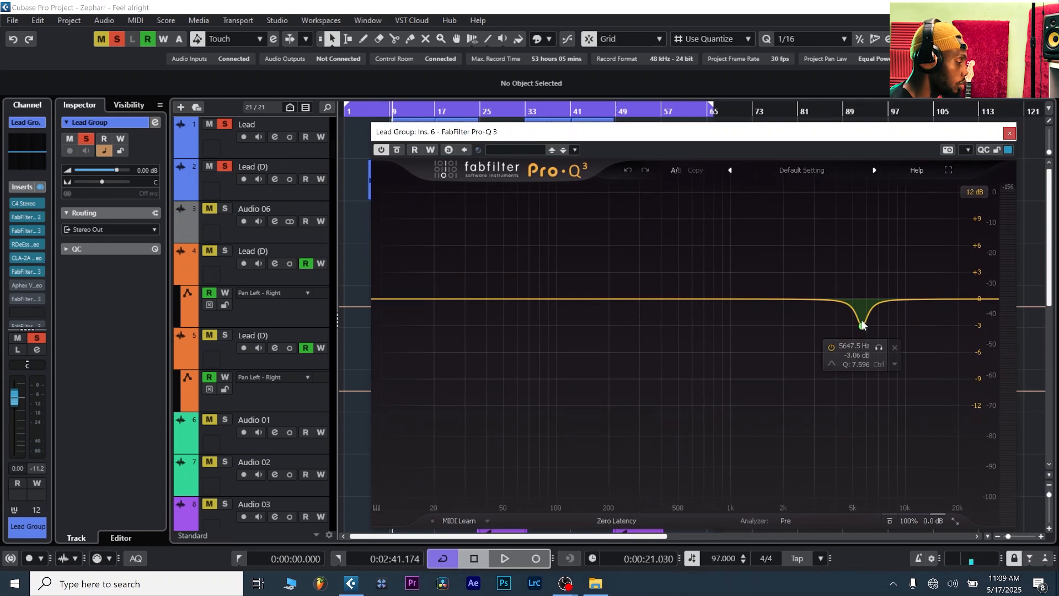
{"action": "key", "text": "space"}
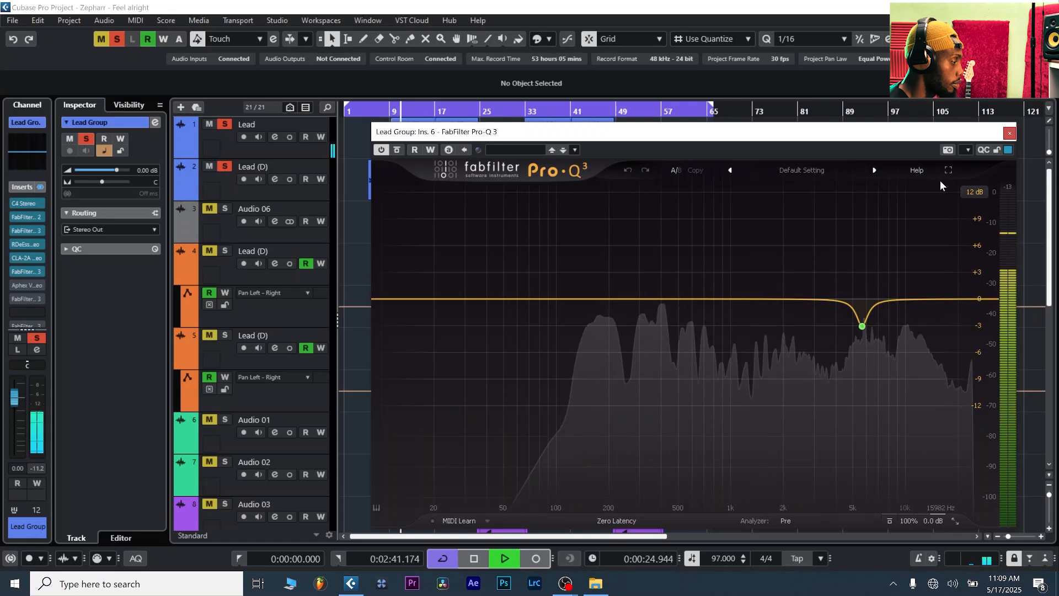
{"action": "key", "text": "space"}
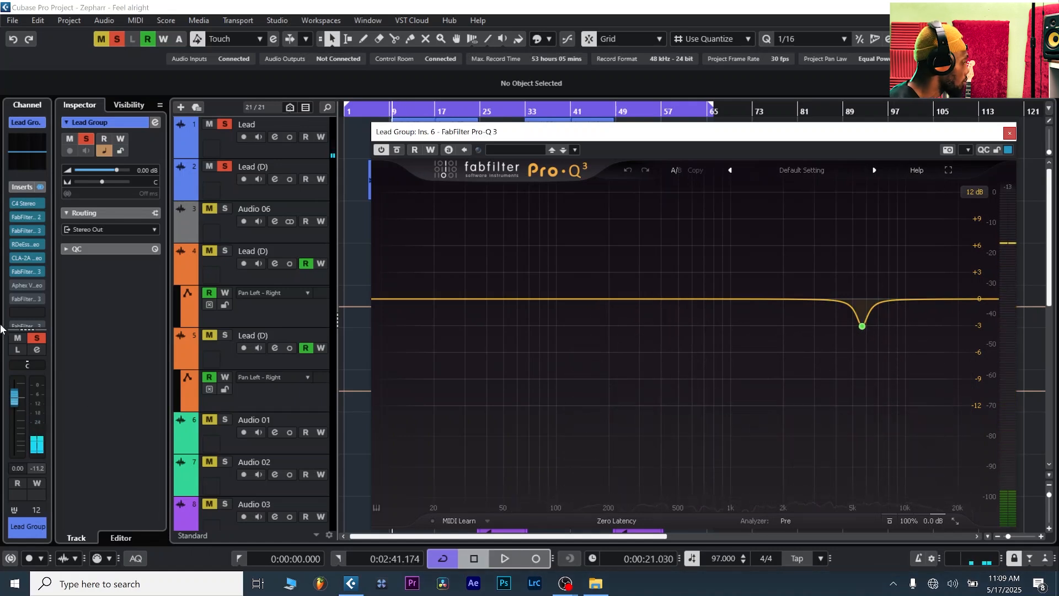
- Activate the Aphex Vintage Exciter insert on the Lead Group, start playback through it, and close the sixth insert's Pro-Q 3 editor
{"action": "left_click", "coordinate": [16, 285]}
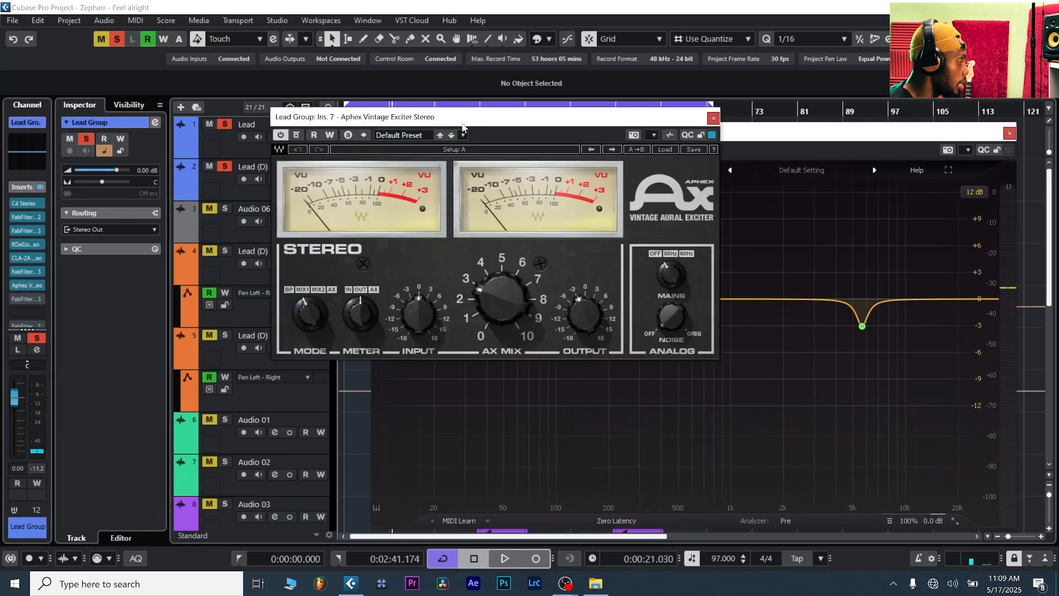
{"action": "left_click_drag", "start_coordinate": [447, 122], "coordinate": [472, 135]}
{"action": "key", "text": "space"}
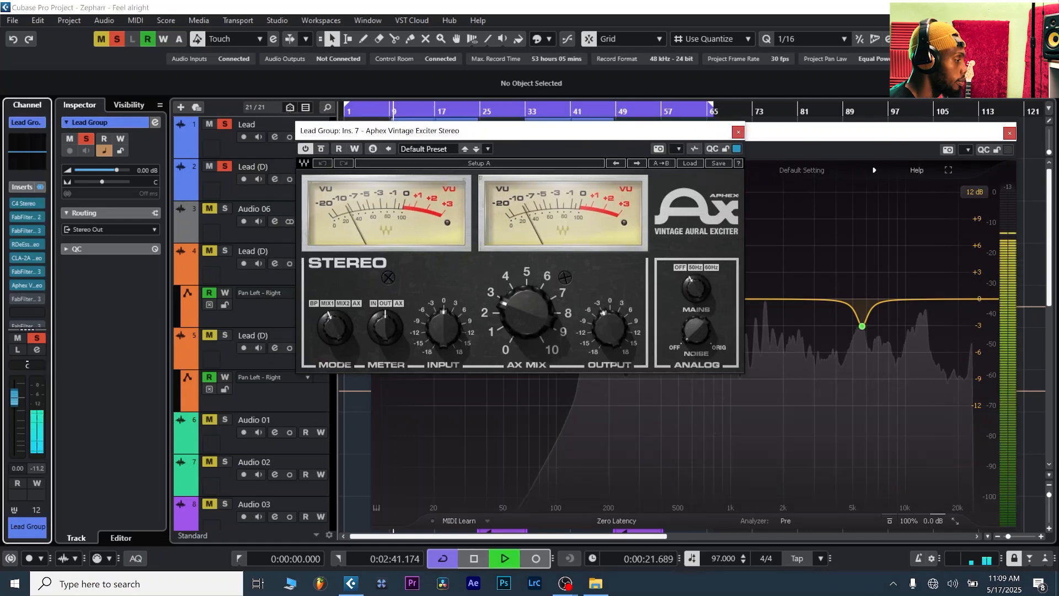
{"action": "left_click", "coordinate": [1010, 134]}
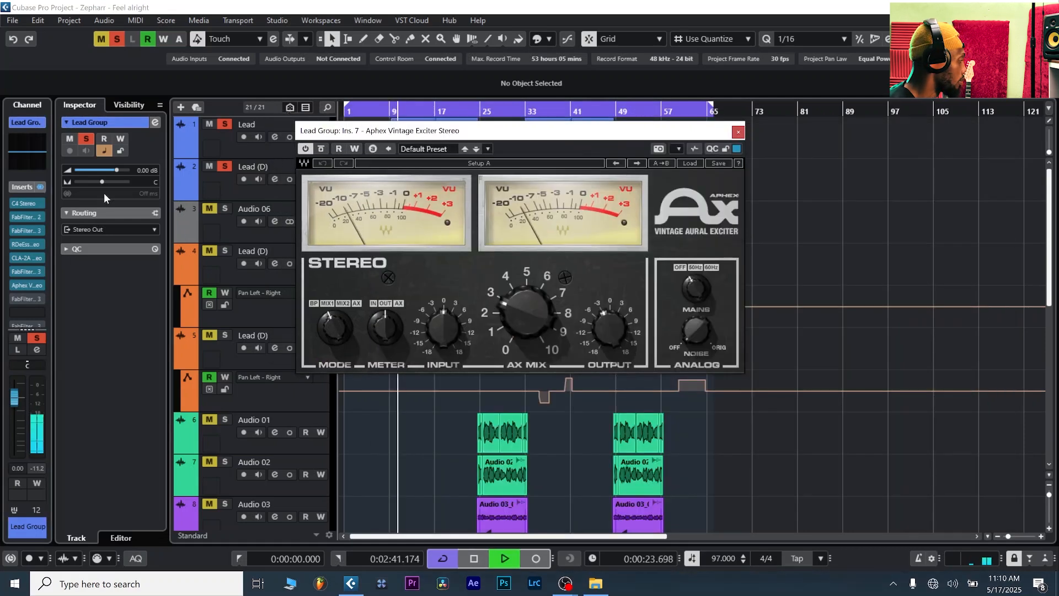
- Compare the vocals with the Lead Group's whole insert chain bypassed and re-enabled, and stop playback
{"action": "left_click", "coordinate": [40, 188]}
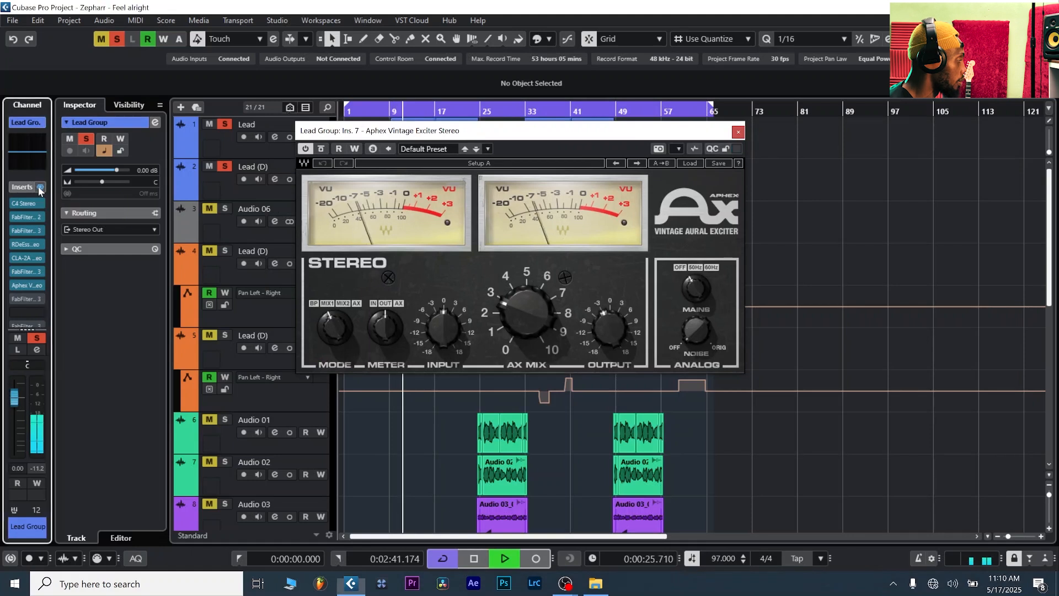
{"action": "left_click", "coordinate": [40, 189]}
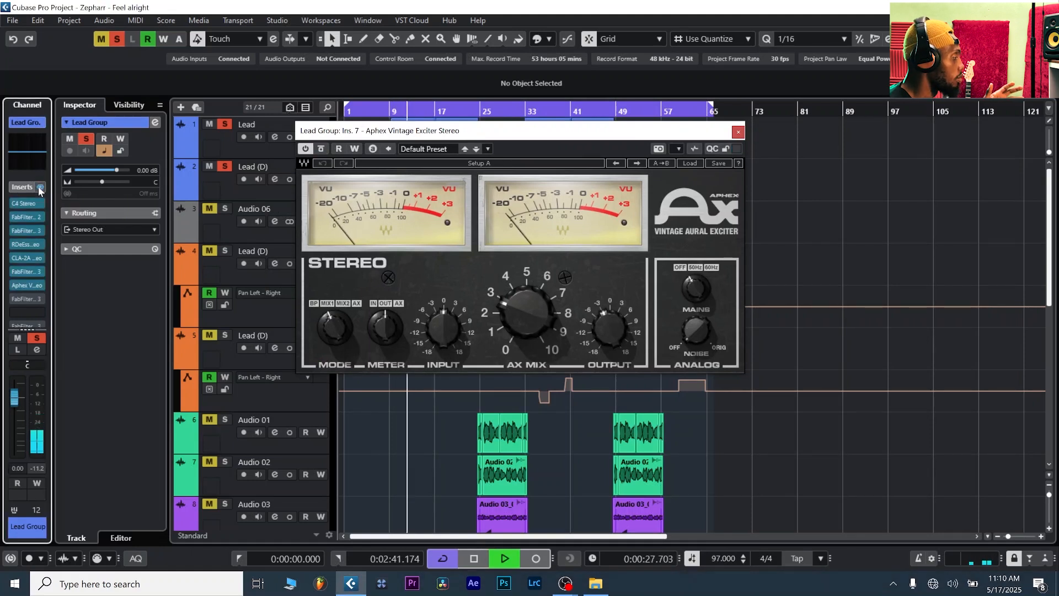
{"action": "key", "text": "space"}
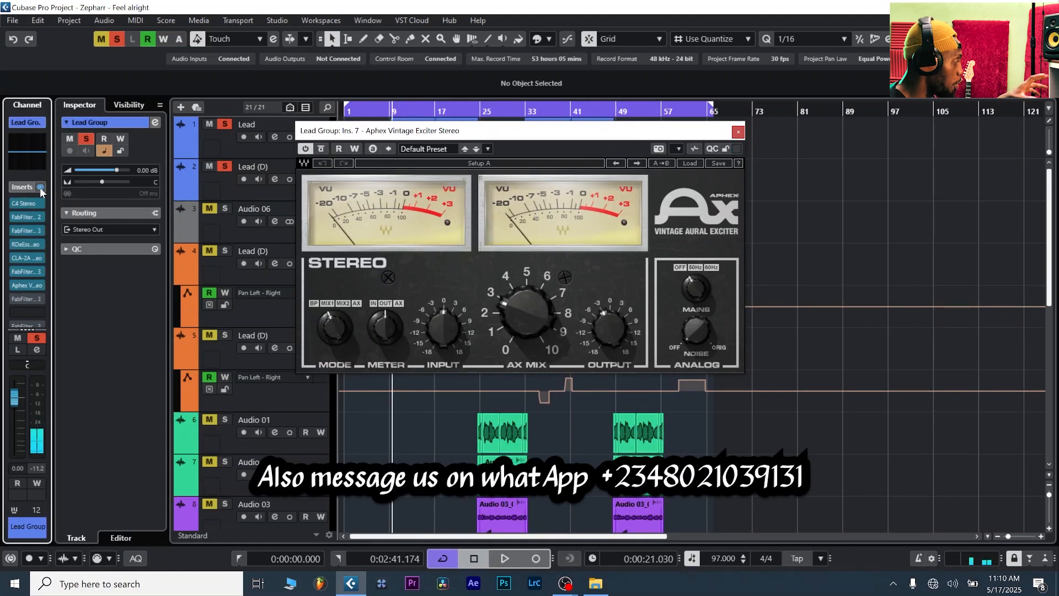
- Activate the FabFilter Pro-Q 3 in the Lead Group's eighth insert and audition the vocals while inspecting its dynamic low-mid band
{"action": "left_click", "coordinate": [26, 299]}
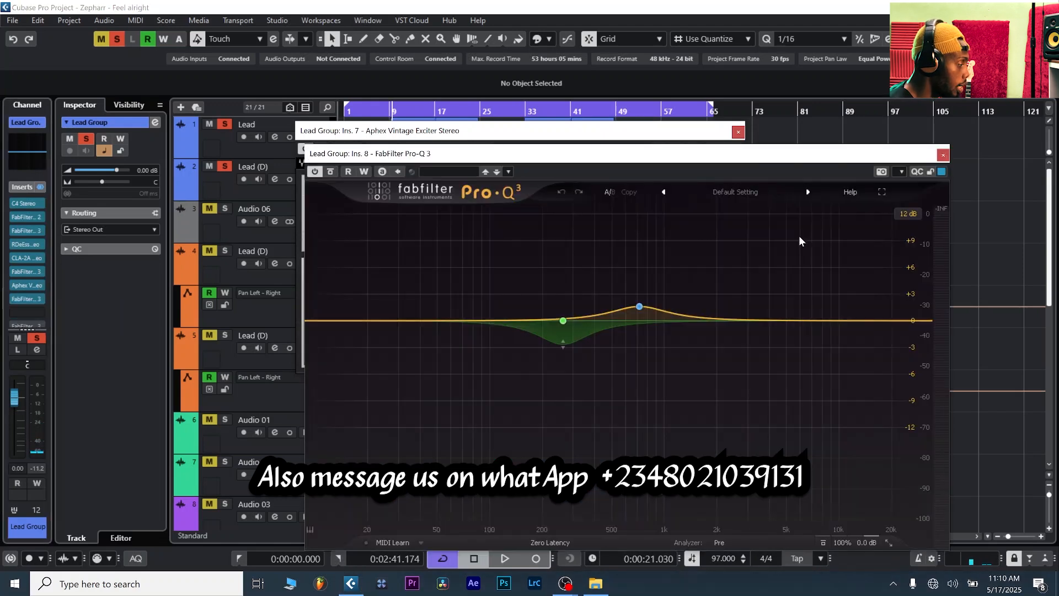
{"action": "key", "text": "space"}
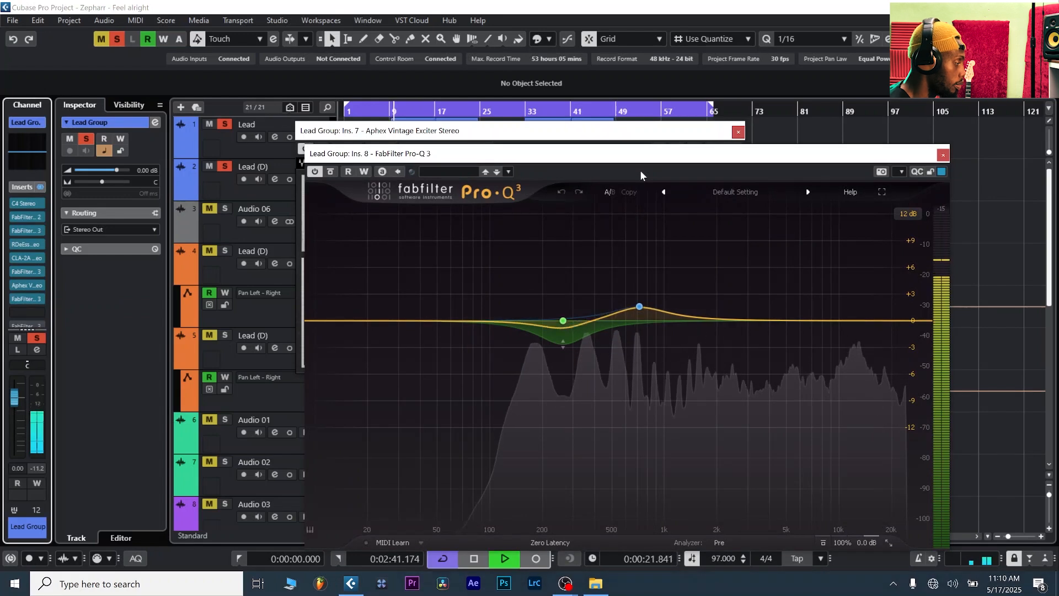
{"action": "mouse_move", "coordinate": [559, 333]}
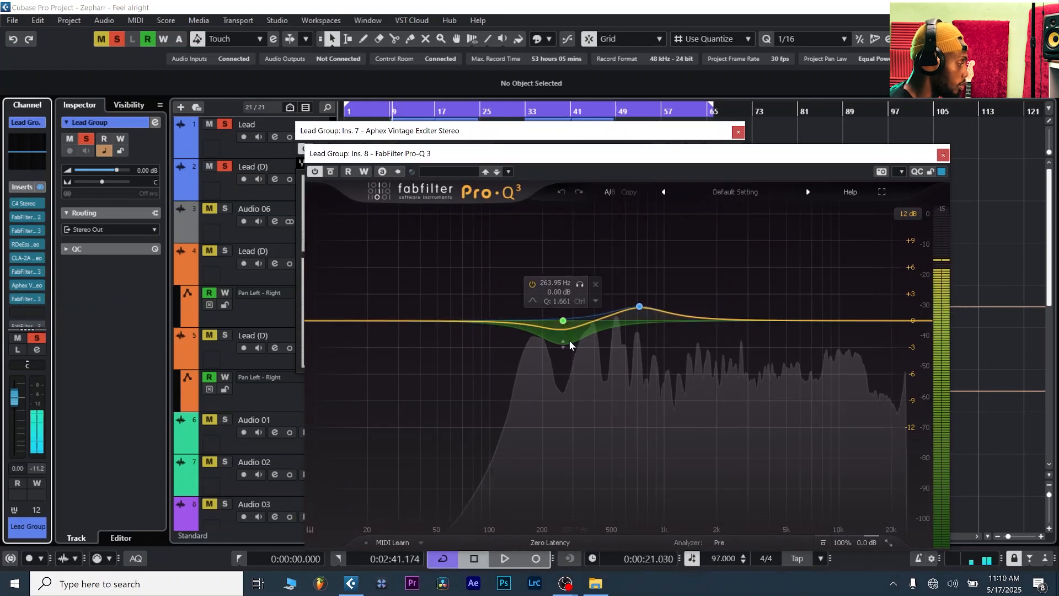
{"action": "key", "text": "space"}
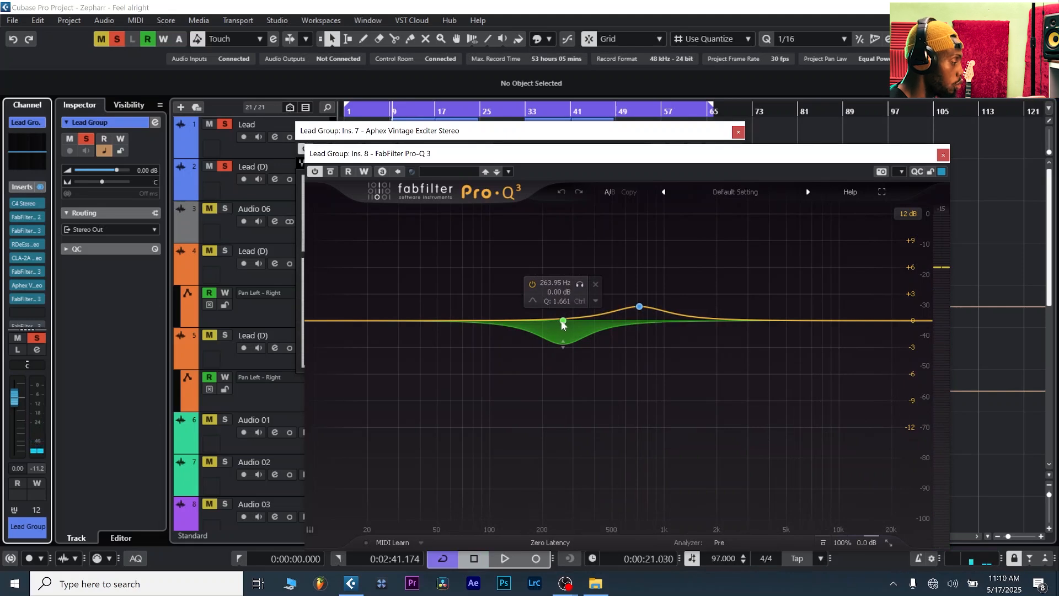
- Inspect the mid-frequency boost band of the Lead Group's eighth-insert Pro-Q 3, and close the Pro-Q 3 and Aphex Vintage Exciter editors
{"action": "mouse_move", "coordinate": [640, 308]}
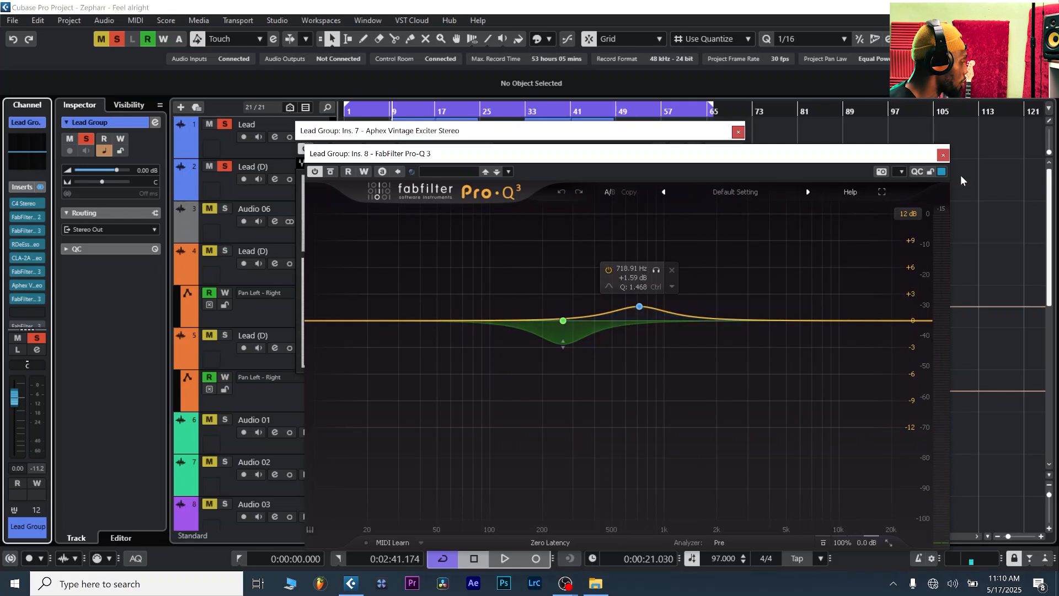
{"action": "left_click", "coordinate": [943, 157]}
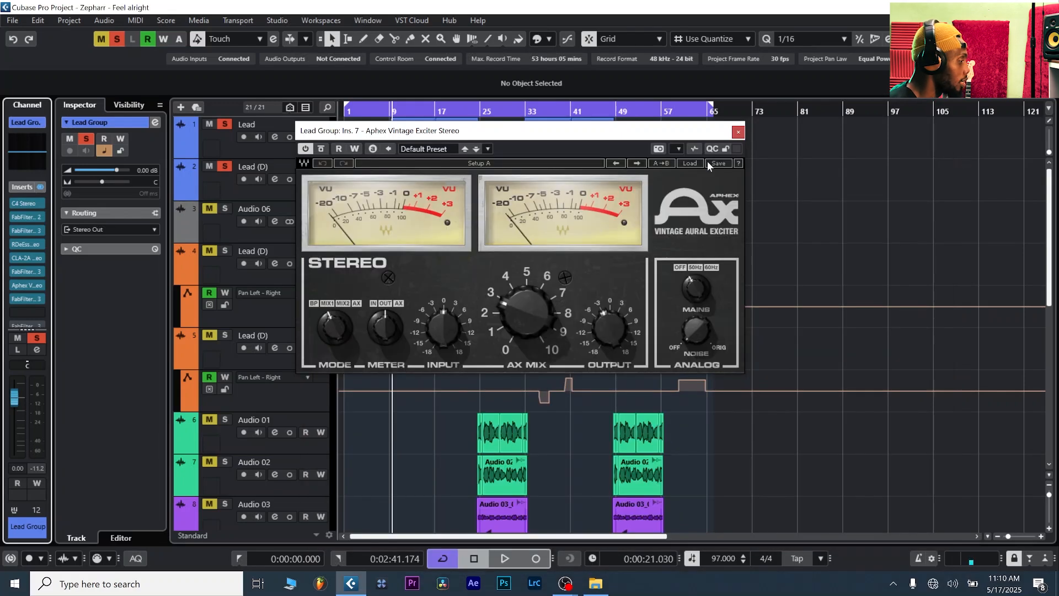
{"action": "left_click", "coordinate": [738, 133]}
{"action": "scroll", "coordinate": [429, 280], "scroll_direction": "down", "scroll_amount": 6}
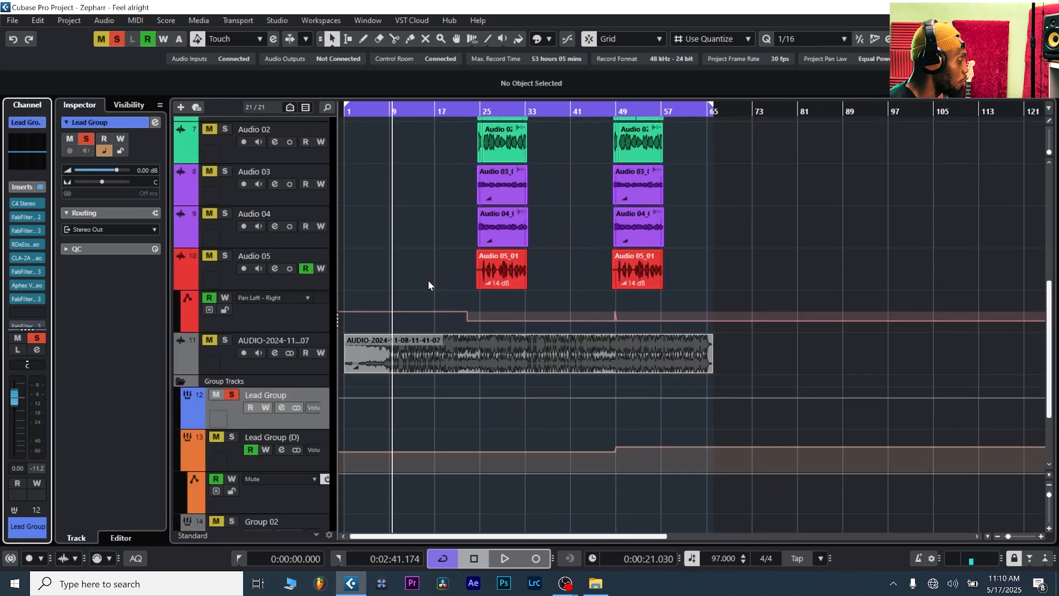
{"action": "scroll", "coordinate": [401, 275], "scroll_direction": "up", "scroll_amount": 6}
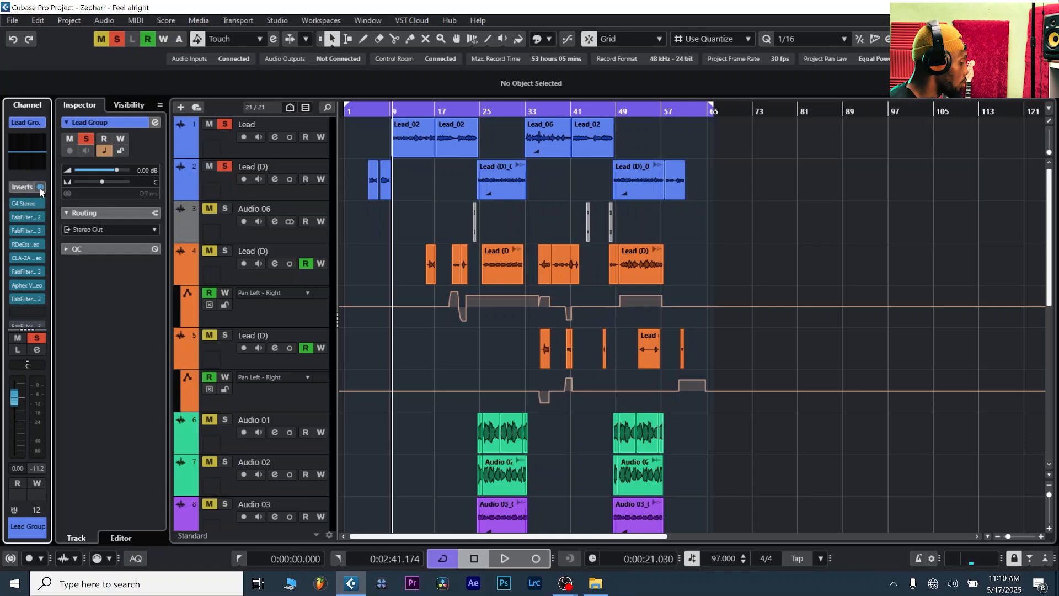
- In the MixConsole, activate the Lead Group's FX 01 and FX 02 sends while auditioning the vocals, and return to the project window
{"action": "key", "text": "F3"}
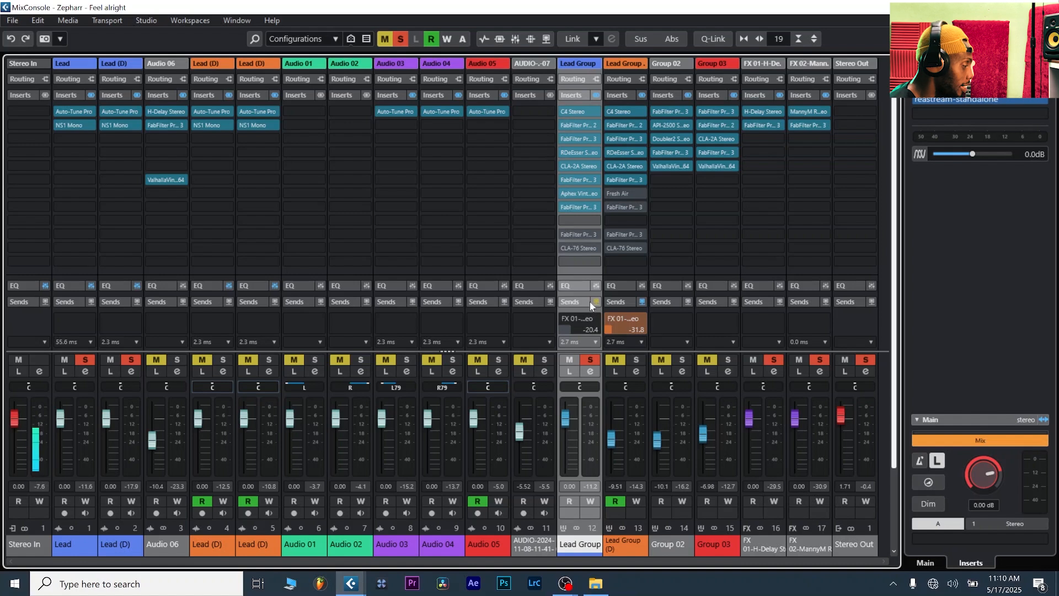
{"action": "scroll", "coordinate": [590, 302], "scroll_direction": "down", "scroll_amount": 2}
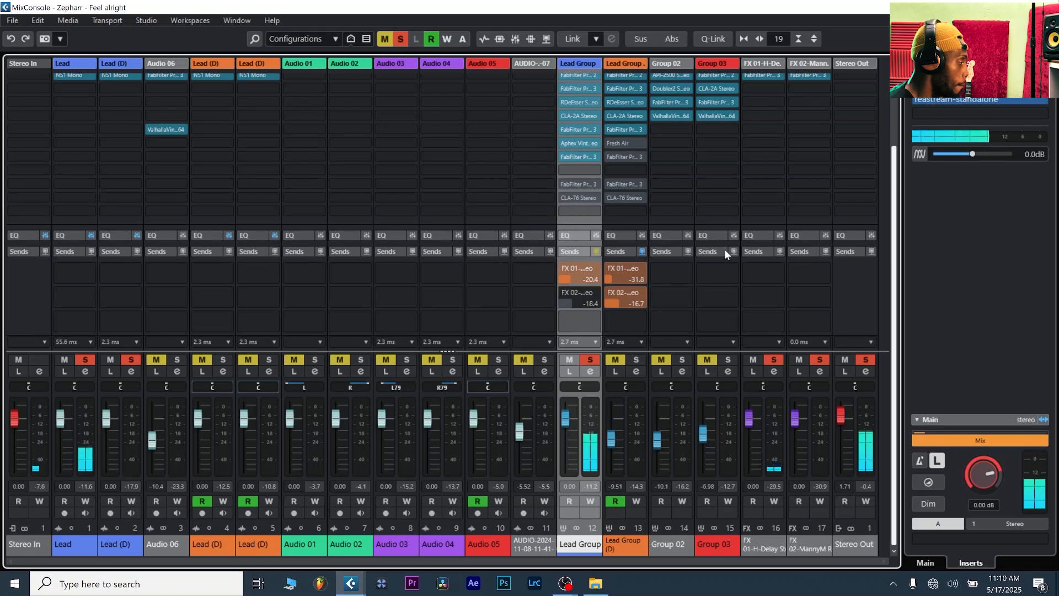
{"action": "mouse_move", "coordinate": [567, 297]}
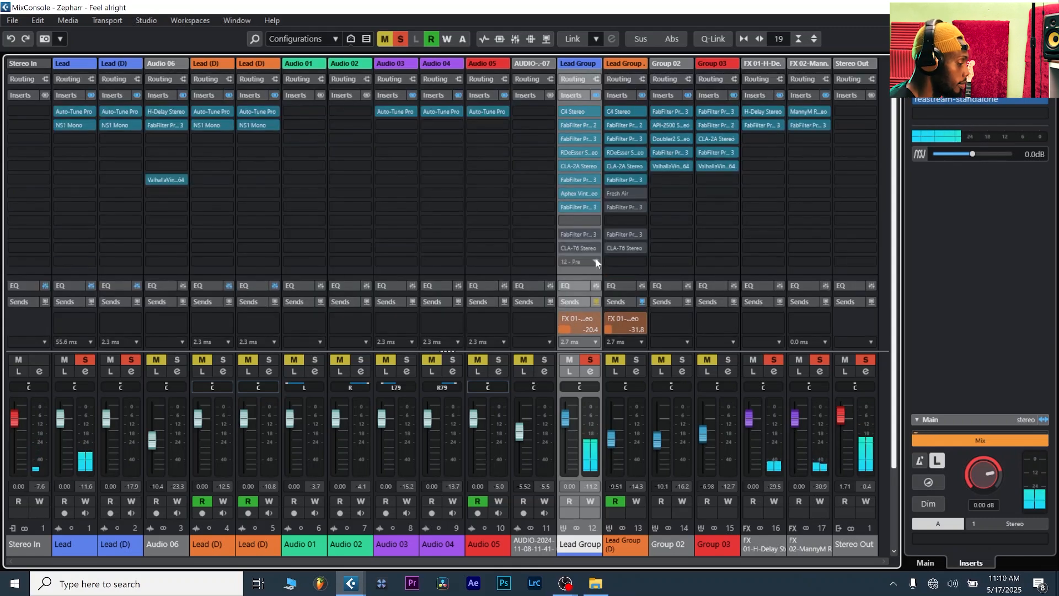
{"action": "key", "text": "F3"}
- Audition the lead vocals from about bar 33 together with the instrumental audio track, and stop playback
{"action": "left_click", "coordinate": [527, 111]}
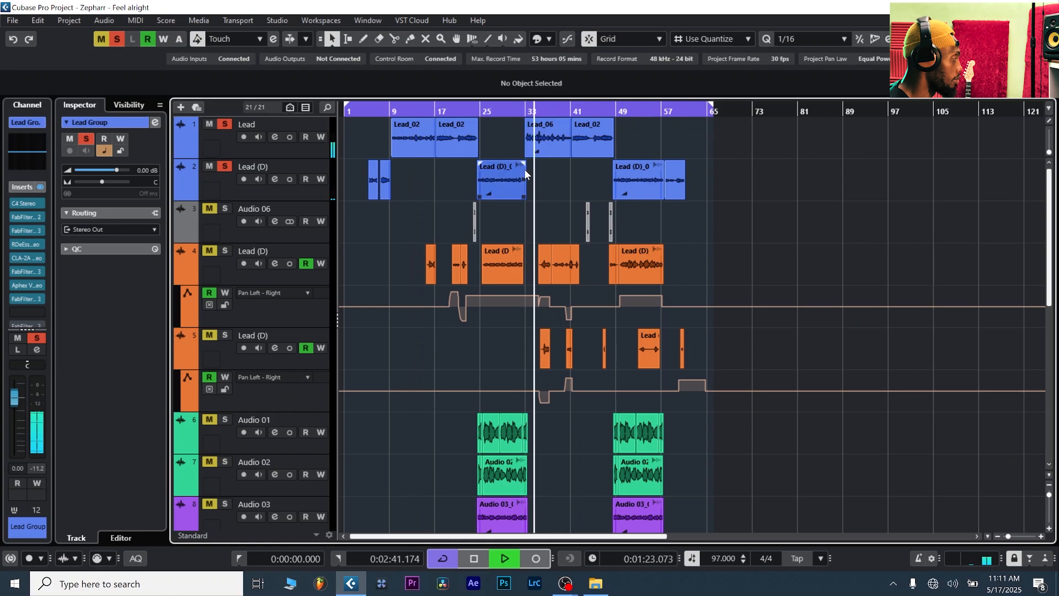
{"action": "scroll", "coordinate": [209, 425], "scroll_direction": "down", "scroll_amount": 5}
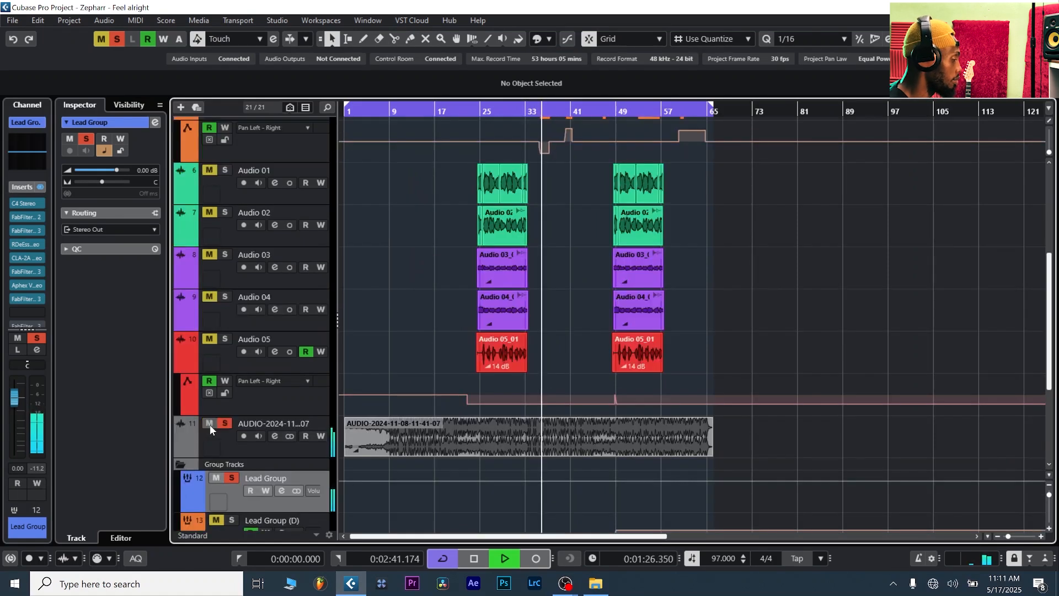
{"action": "left_click", "coordinate": [210, 425]}
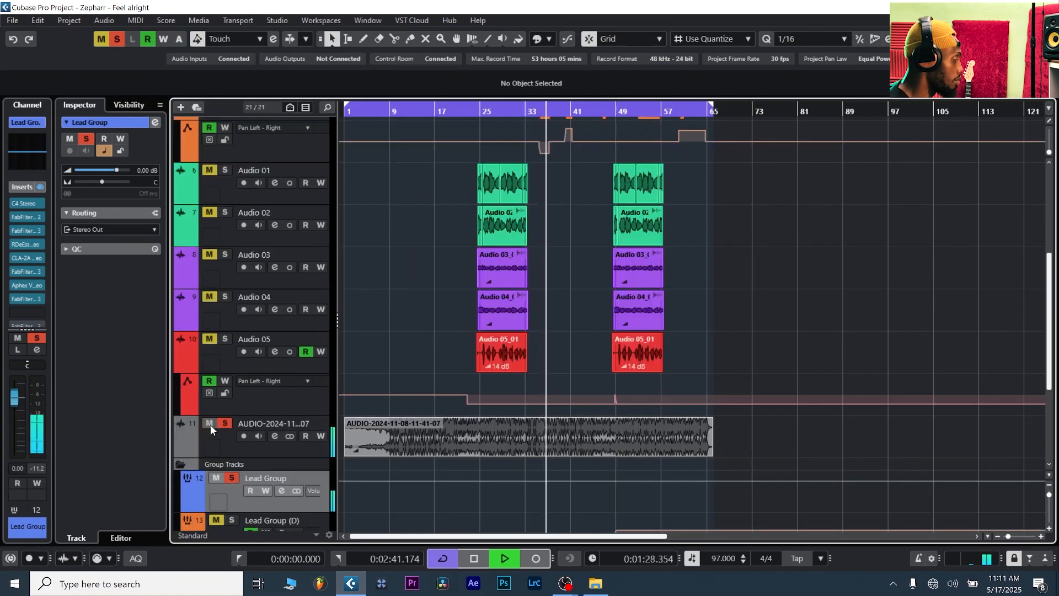
{"action": "key", "text": "space"}
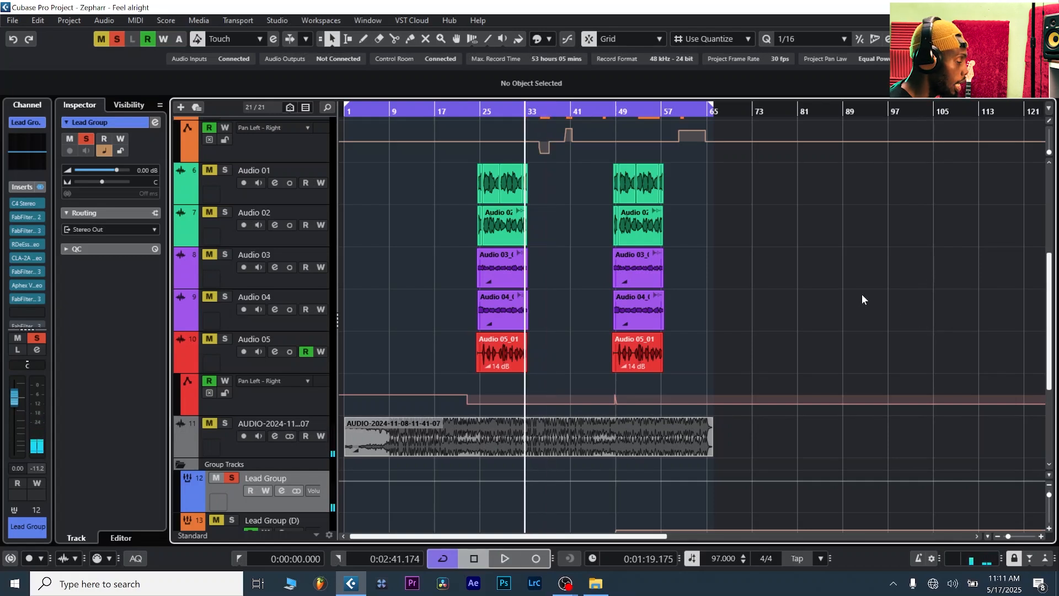
- Examine the doubled lead and backing vocal tracks with their pan automation, and solo the Lead Group (D) channel
{"action": "scroll", "coordinate": [864, 299], "scroll_direction": "up", "scroll_amount": 5}
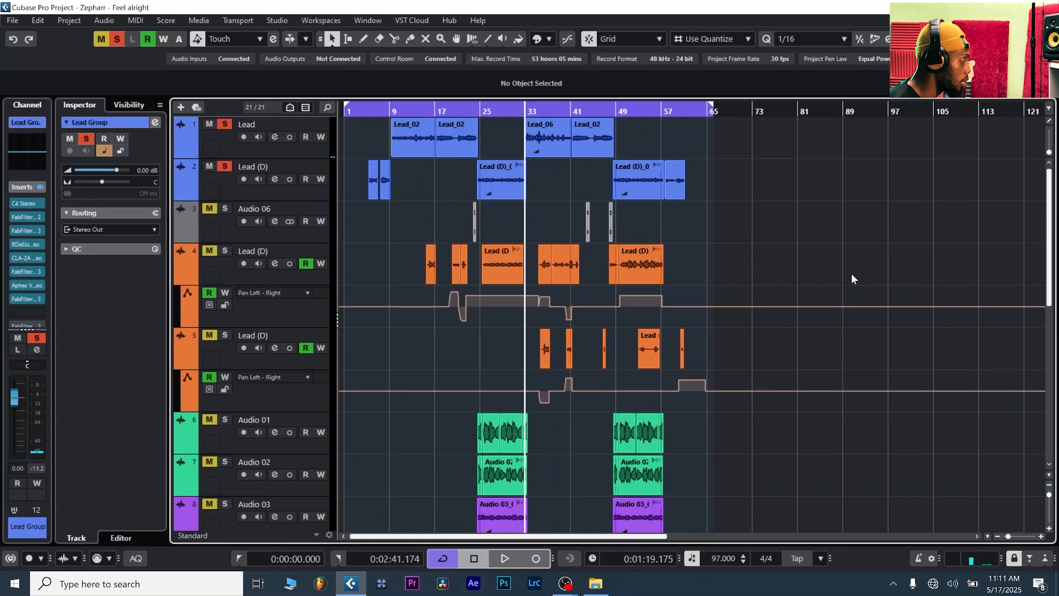
{"action": "scroll", "coordinate": [618, 270], "scroll_direction": "down", "scroll_amount": 4}
{"action": "scroll", "coordinate": [551, 231], "scroll_direction": "up", "scroll_amount": 4}
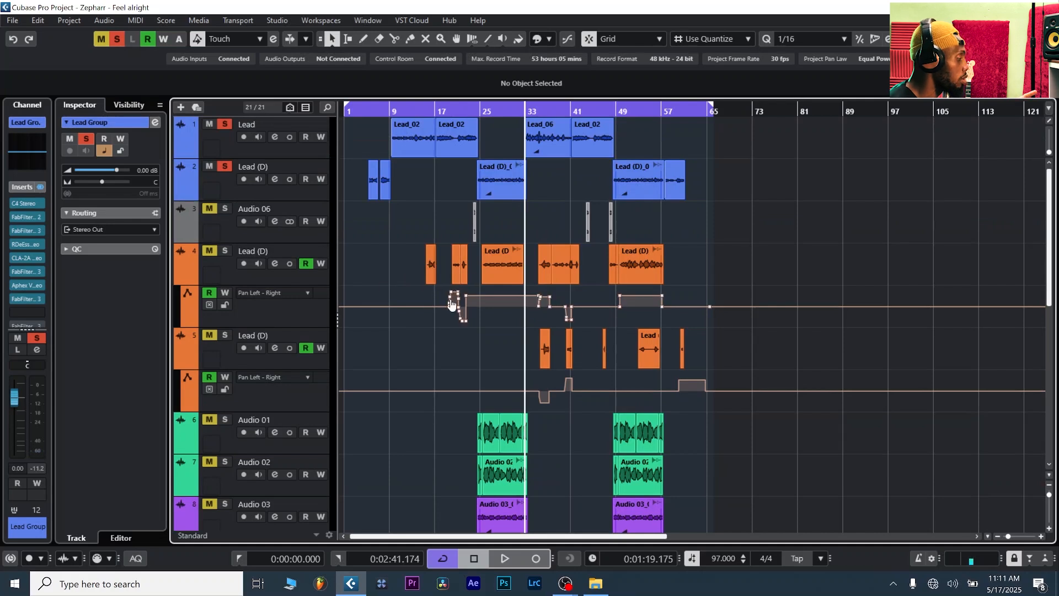
{"action": "scroll", "coordinate": [452, 312], "scroll_direction": "up", "scroll_amount": 2}
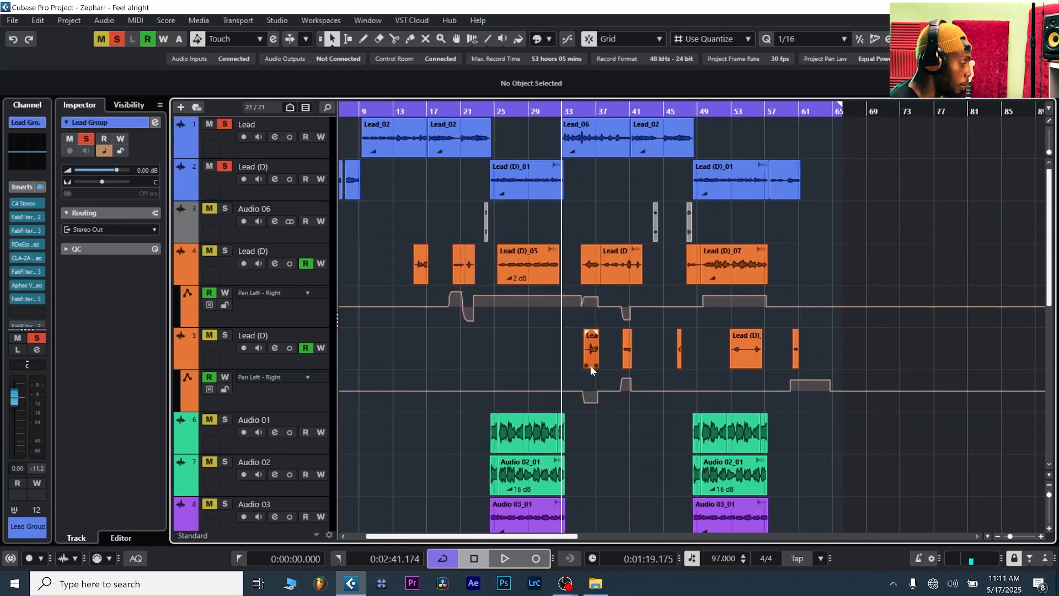
{"action": "scroll", "coordinate": [590, 365], "scroll_direction": "down", "scroll_amount": 5}
{"action": "scroll", "coordinate": [588, 365], "scroll_direction": "up", "scroll_amount": 2}
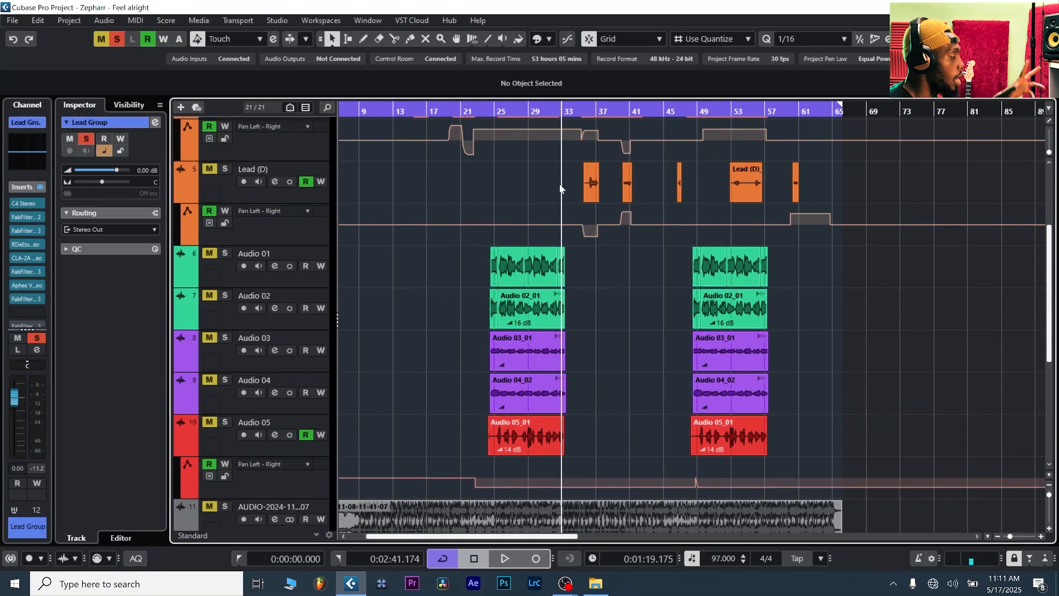
{"action": "scroll", "coordinate": [426, 323], "scroll_direction": "down", "scroll_amount": 5}
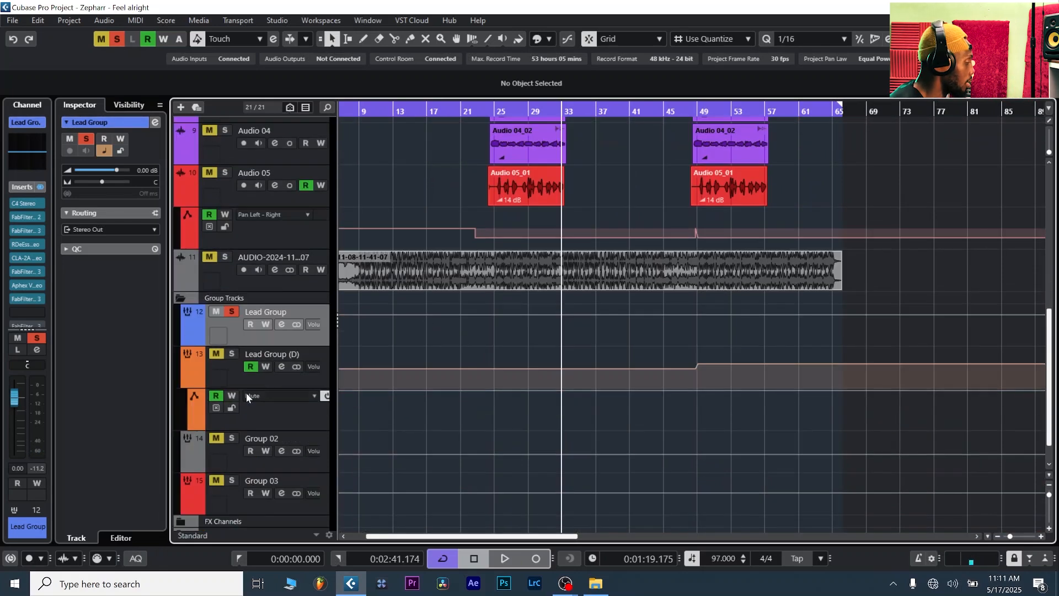
{"action": "scroll", "coordinate": [496, 215], "scroll_direction": "up", "scroll_amount": 5}
{"action": "scroll", "coordinate": [496, 215], "scroll_direction": "down", "scroll_amount": 5}
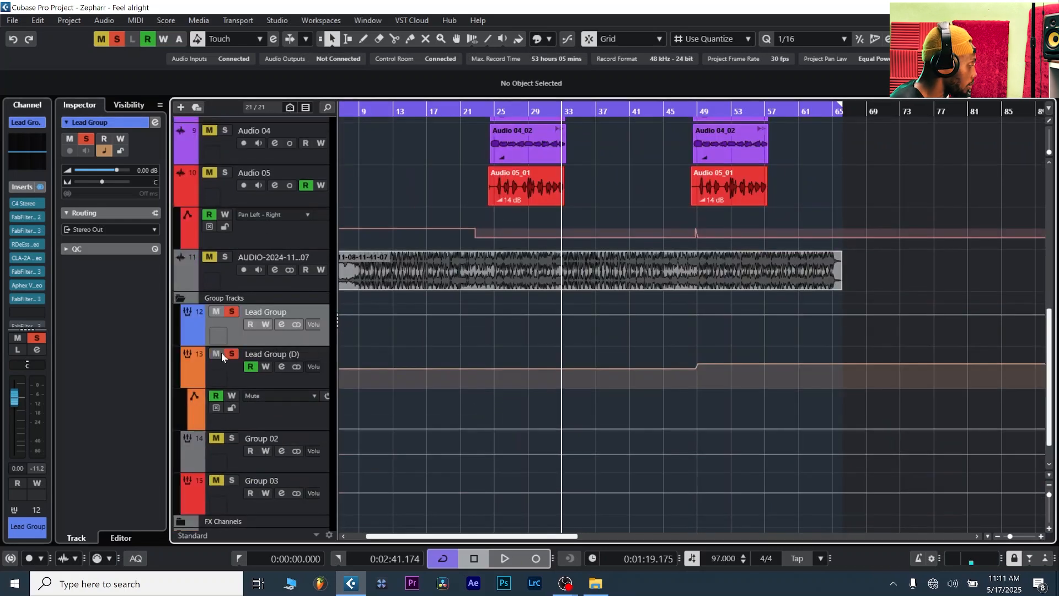
{"action": "scroll", "coordinate": [222, 356], "scroll_direction": "up", "scroll_amount": 5}
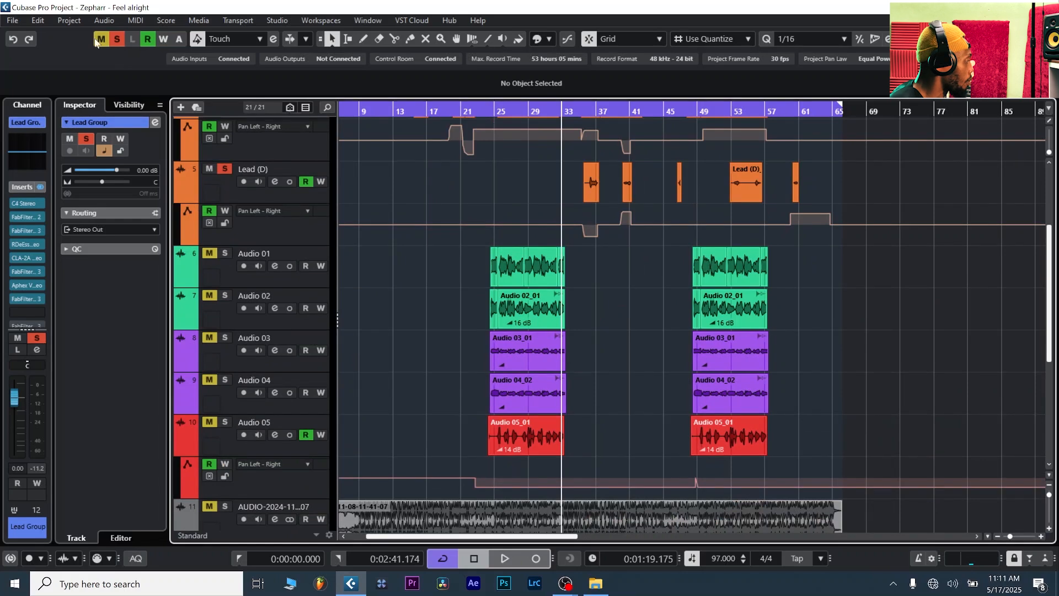
- Clear all solos and play every vocal group together from just before bar 25 with the instrumental muted
{"action": "left_click", "coordinate": [117, 39]}
{"action": "scroll", "coordinate": [370, 328], "scroll_direction": "down", "scroll_amount": 6}
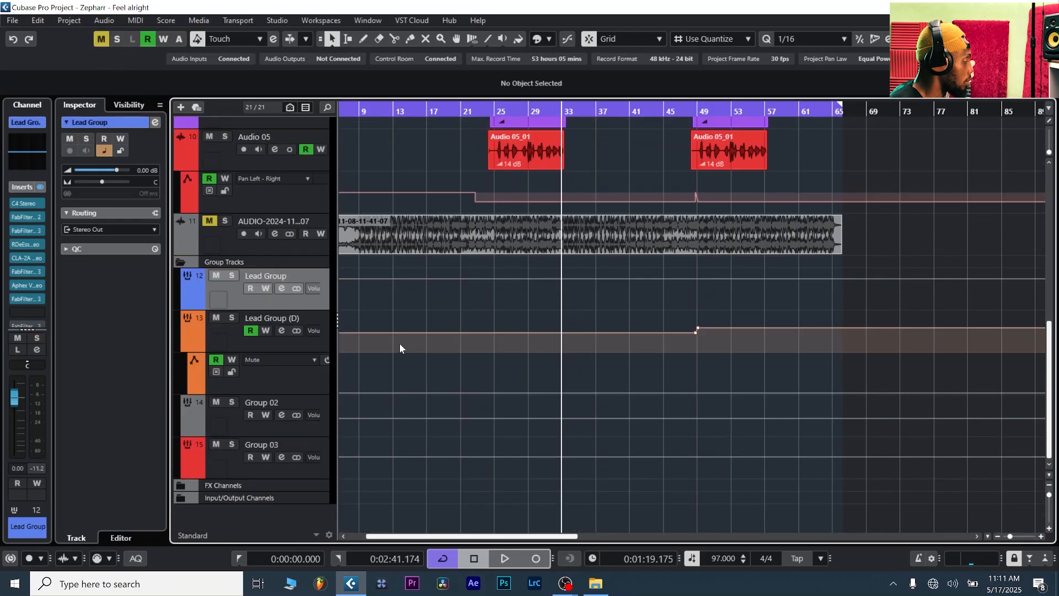
{"action": "scroll", "coordinate": [400, 343], "scroll_direction": "up", "scroll_amount": 2}
{"action": "scroll", "coordinate": [414, 246], "scroll_direction": "up", "scroll_amount": 6}
{"action": "scroll", "coordinate": [418, 246], "scroll_direction": "down", "scroll_amount": 2}
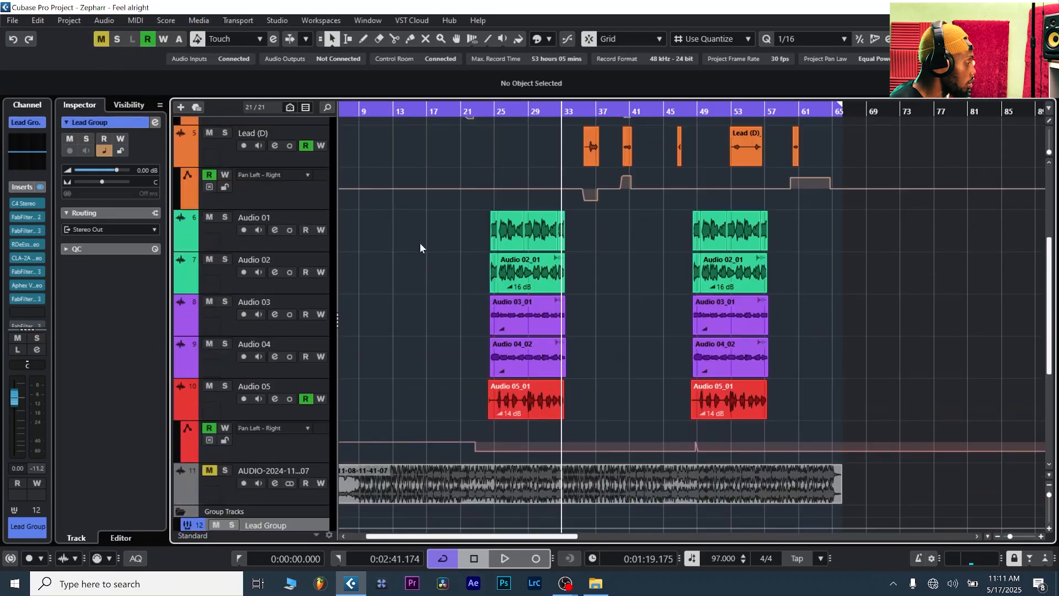
{"action": "left_click_drag", "start_coordinate": [479, 108], "coordinate": [487, 117]}
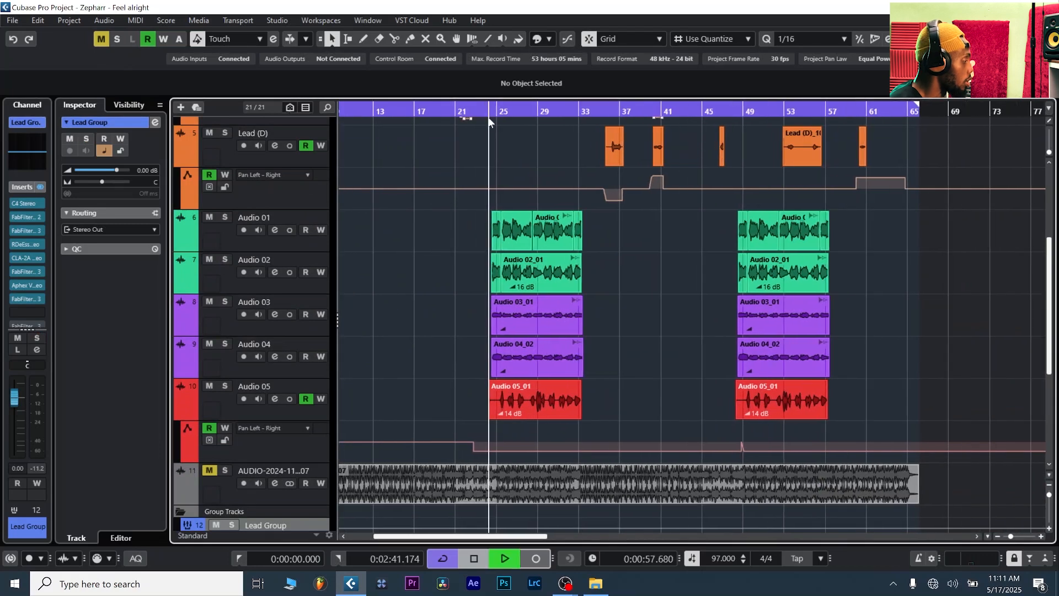
{"action": "key", "text": "space"}
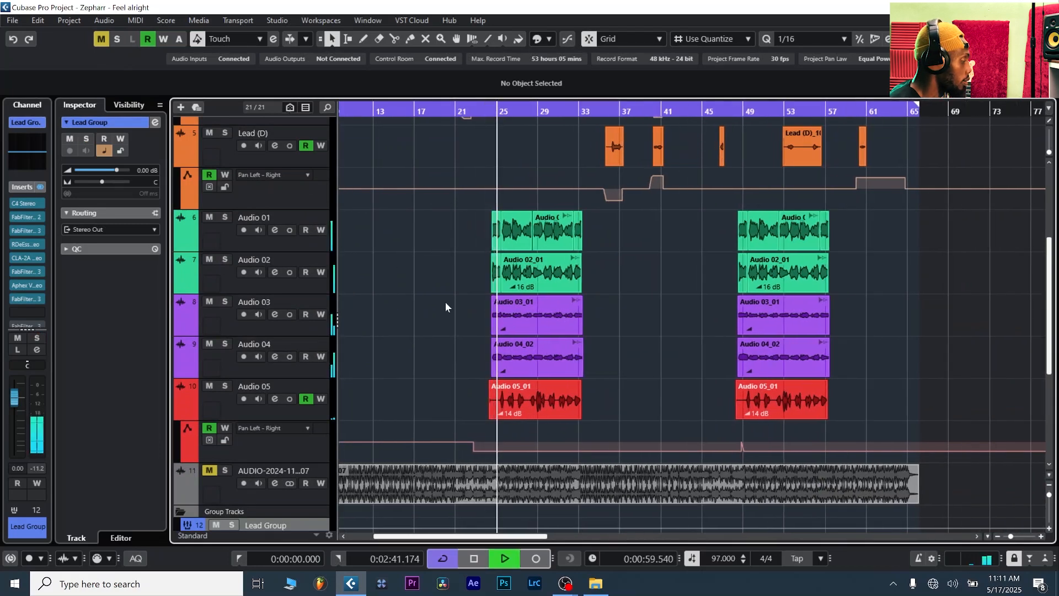
{"action": "scroll", "coordinate": [445, 307], "scroll_direction": "down", "scroll_amount": 5}
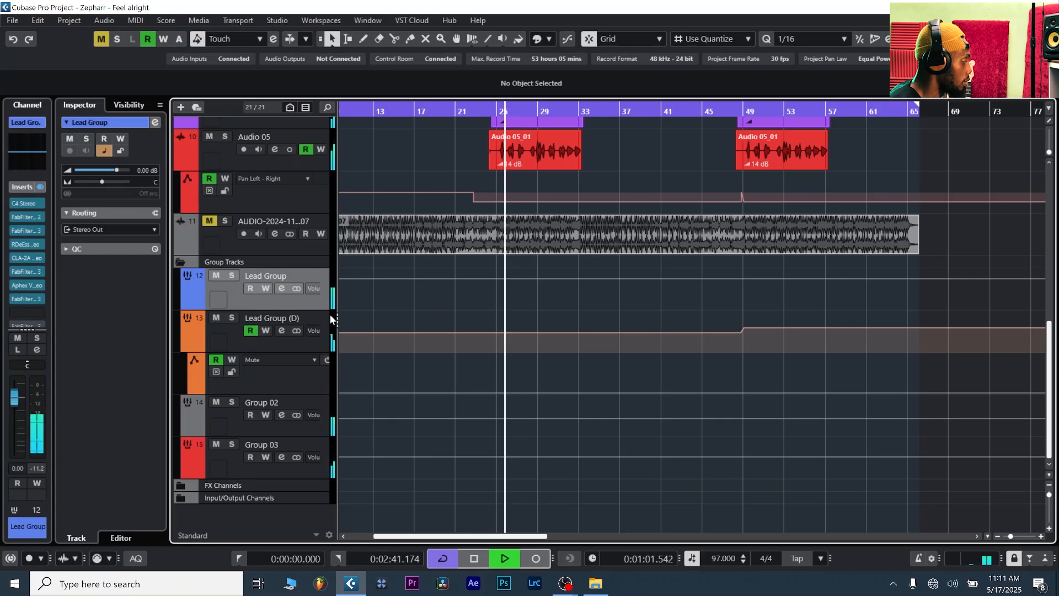
- Solo Group 02 with its Audio 01 and Audio 02 backing vocals, and stop playback
{"action": "scroll", "coordinate": [411, 236], "scroll_direction": "up", "scroll_amount": 2}
{"action": "scroll", "coordinate": [410, 233], "scroll_direction": "down", "scroll_amount": 2}
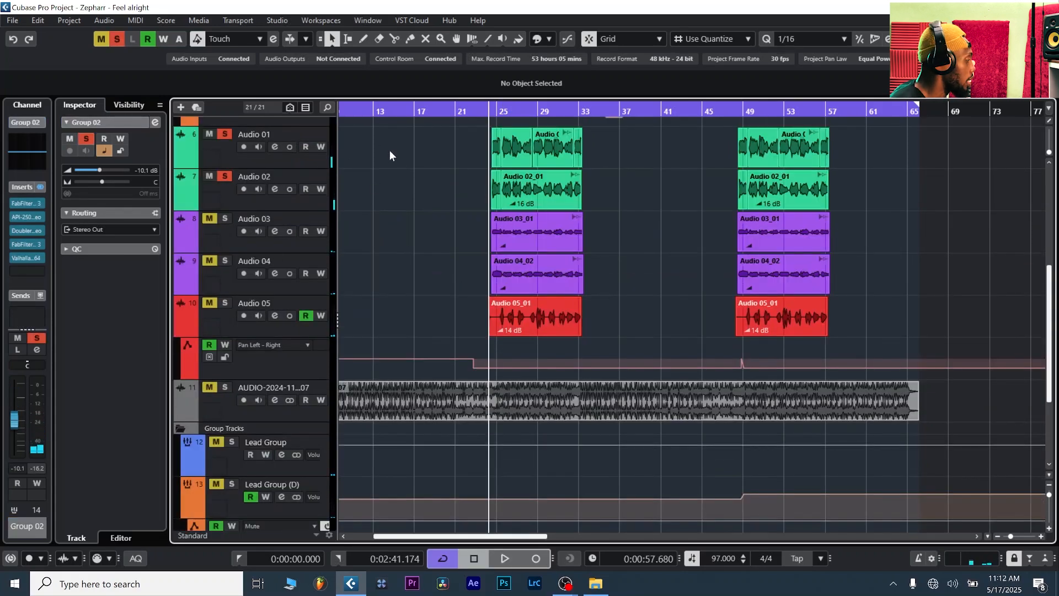
{"action": "scroll", "coordinate": [465, 200], "scroll_direction": "up", "scroll_amount": 2}
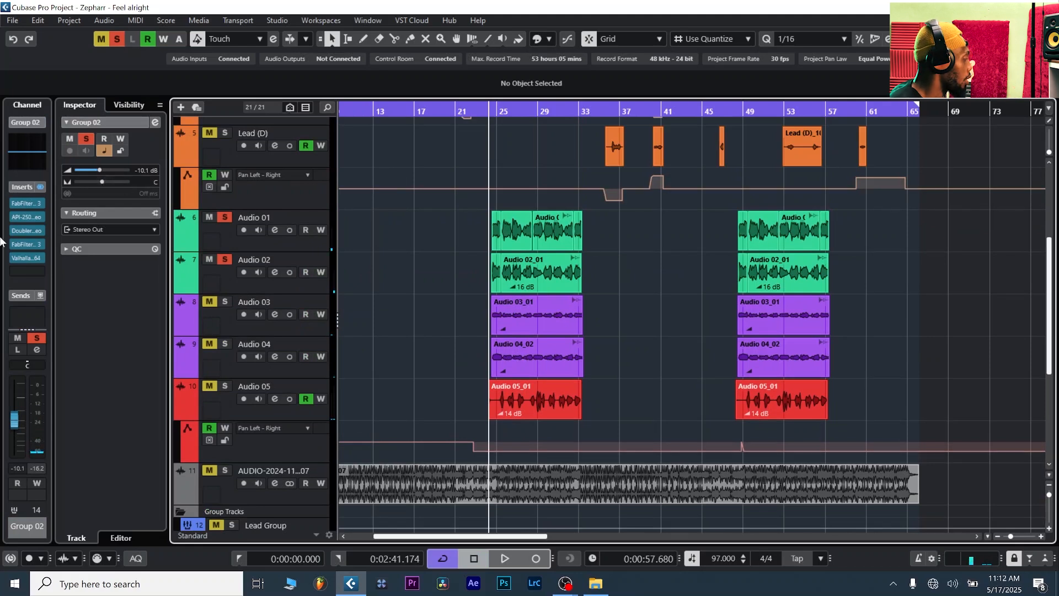
- Open the FabFilter Pro-Q 3 in Group 02's first insert, examine its cut, boost and filter bands, and close it
{"action": "left_click", "coordinate": [26, 204]}
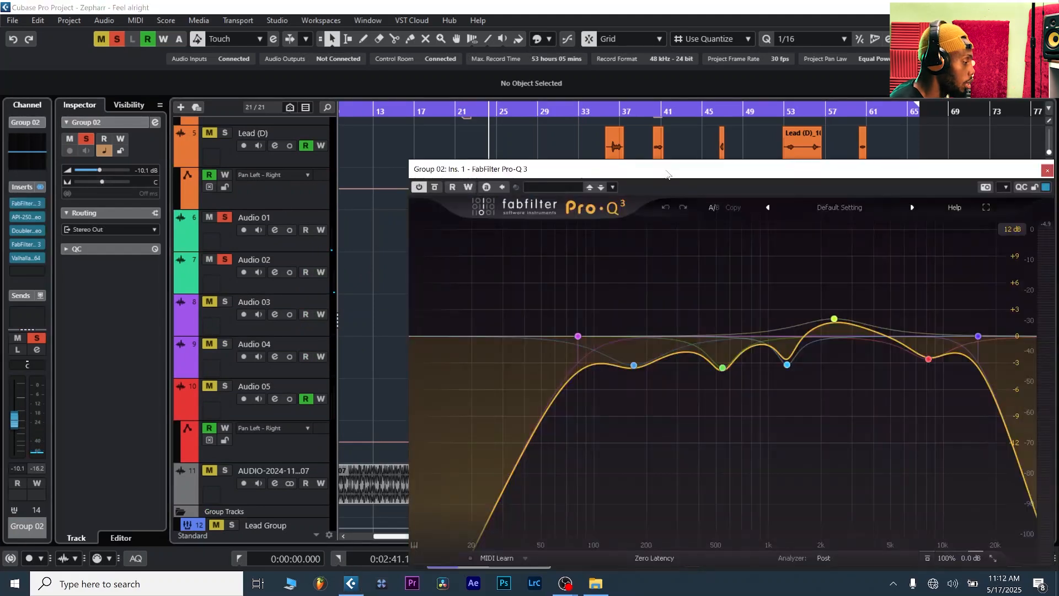
{"action": "left_click_drag", "start_coordinate": [668, 175], "coordinate": [589, 130]}
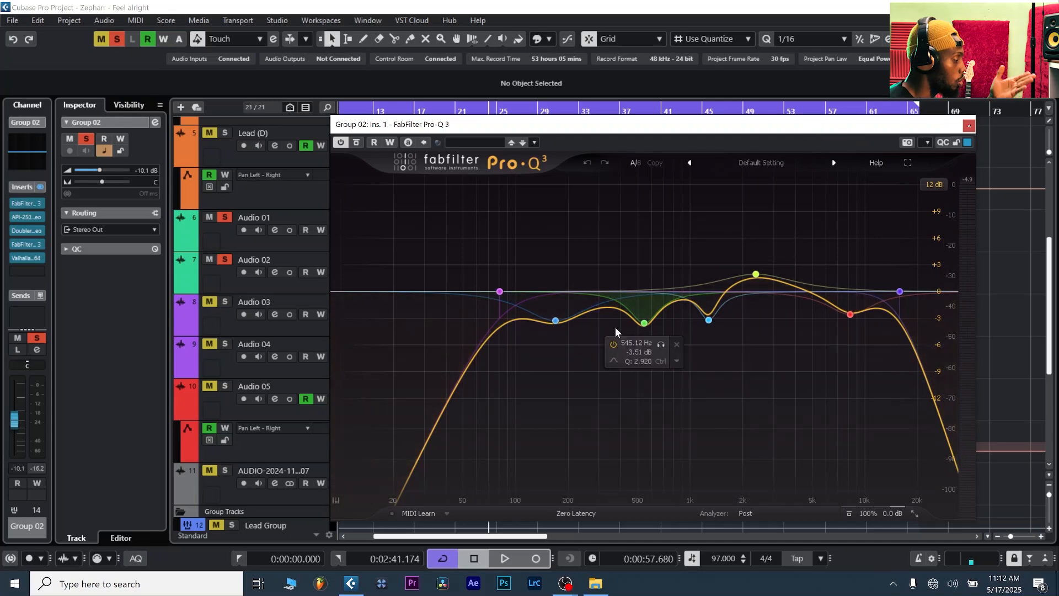
{"action": "left_click_drag", "start_coordinate": [733, 129], "coordinate": [720, 129]}
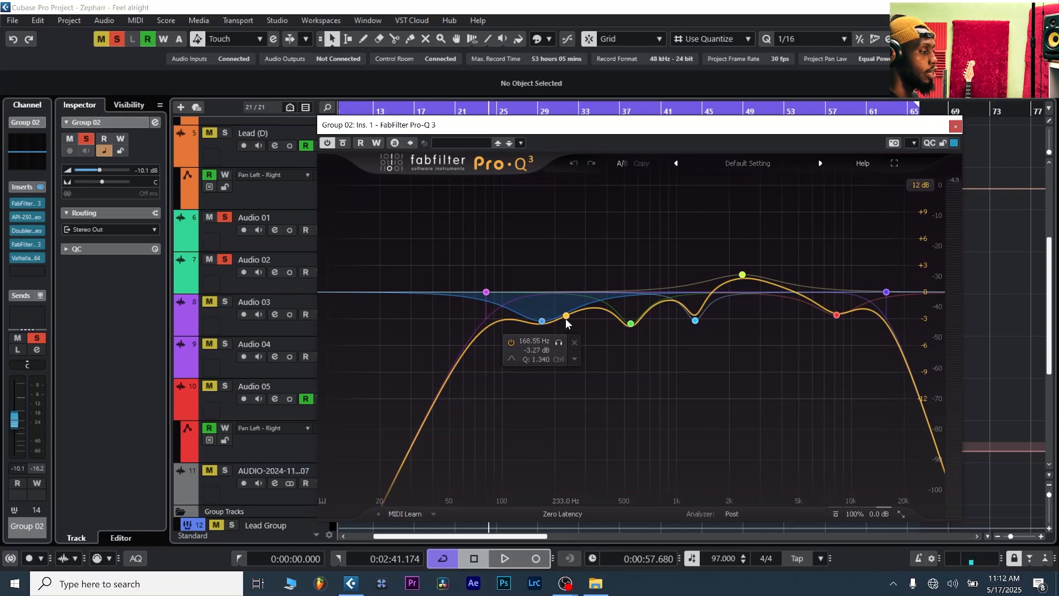
{"action": "left_click_drag", "start_coordinate": [567, 320], "coordinate": [589, 308]}
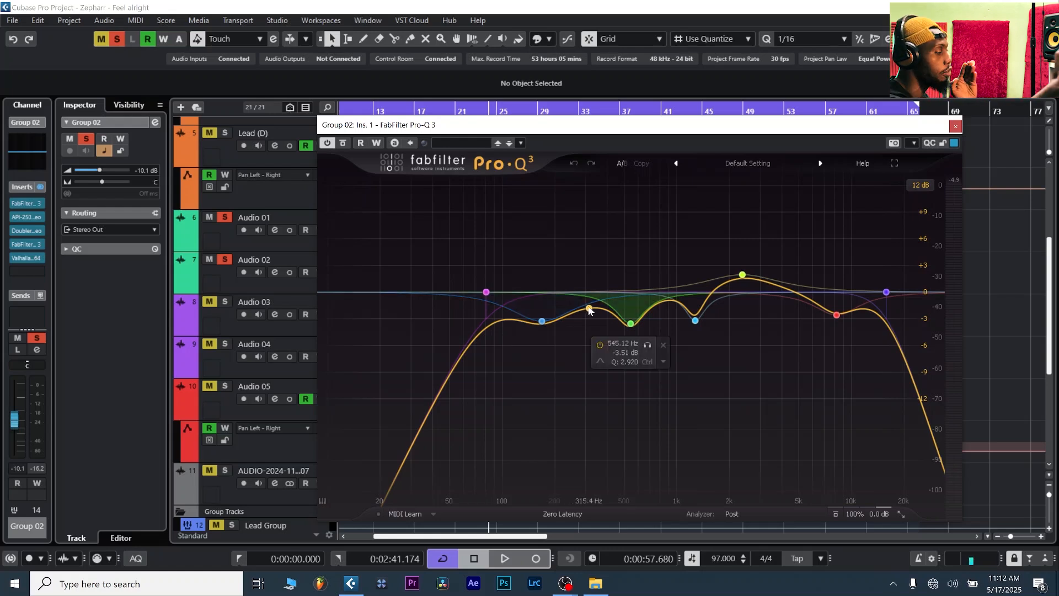
{"action": "left_click_drag", "start_coordinate": [612, 124], "coordinate": [599, 109]}
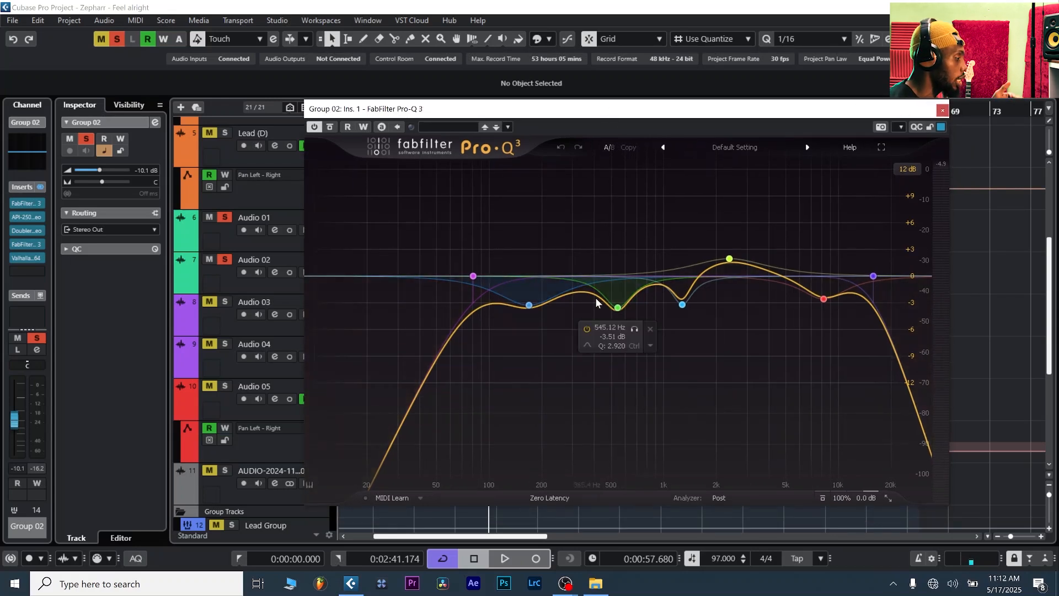
{"action": "mouse_move", "coordinate": [730, 255]}
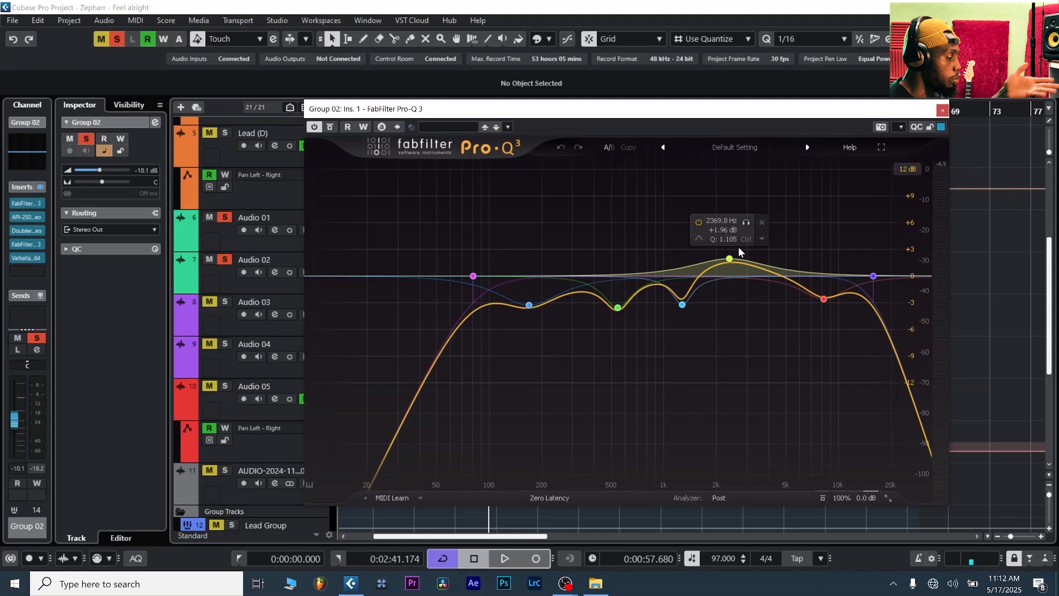
{"action": "mouse_move", "coordinate": [801, 292]}
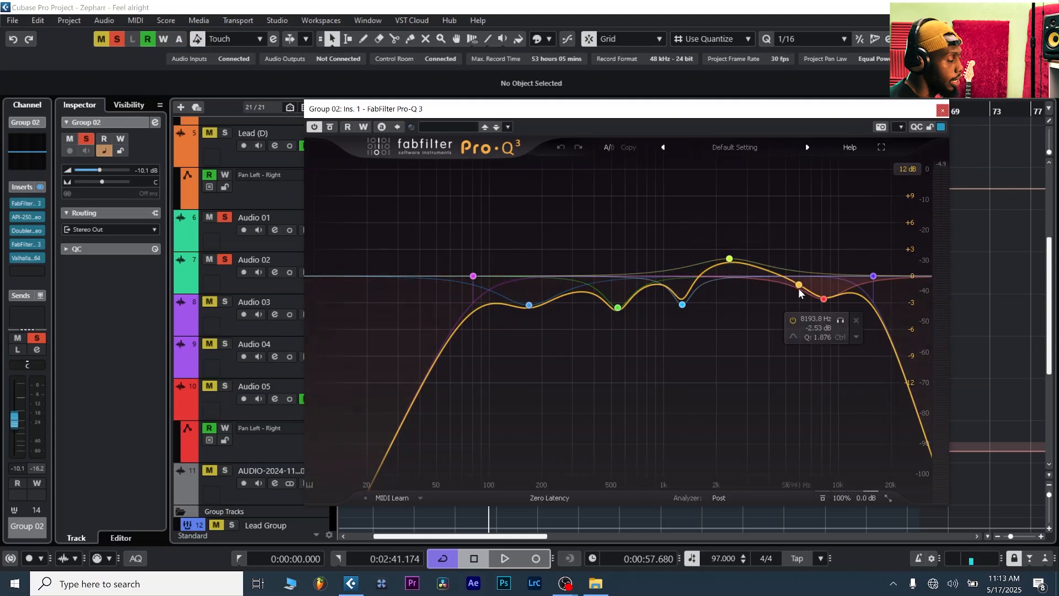
{"action": "left_click", "coordinate": [822, 297]}
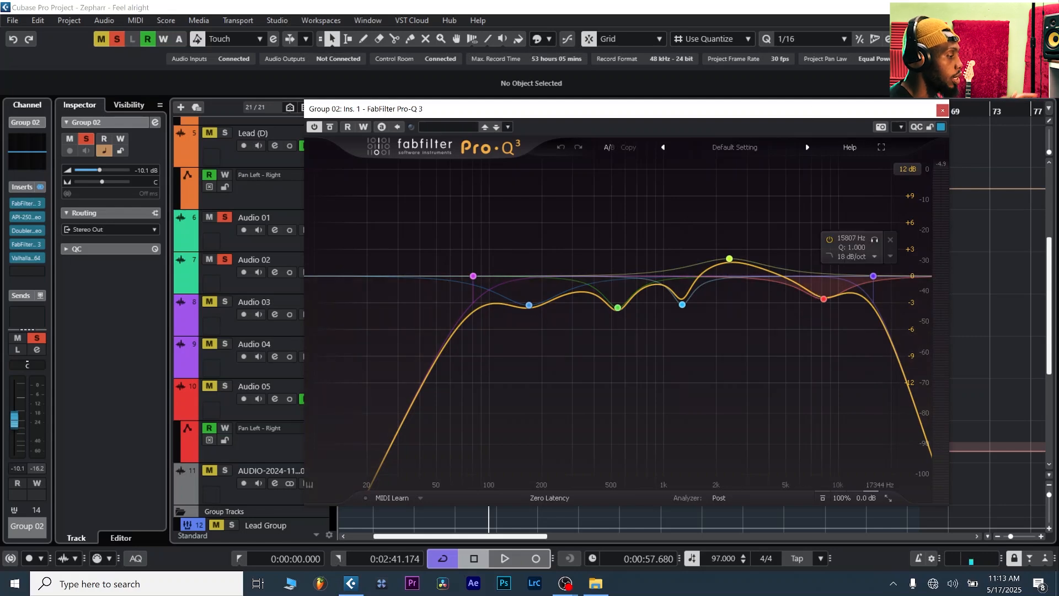
{"action": "left_click", "coordinate": [943, 111]}
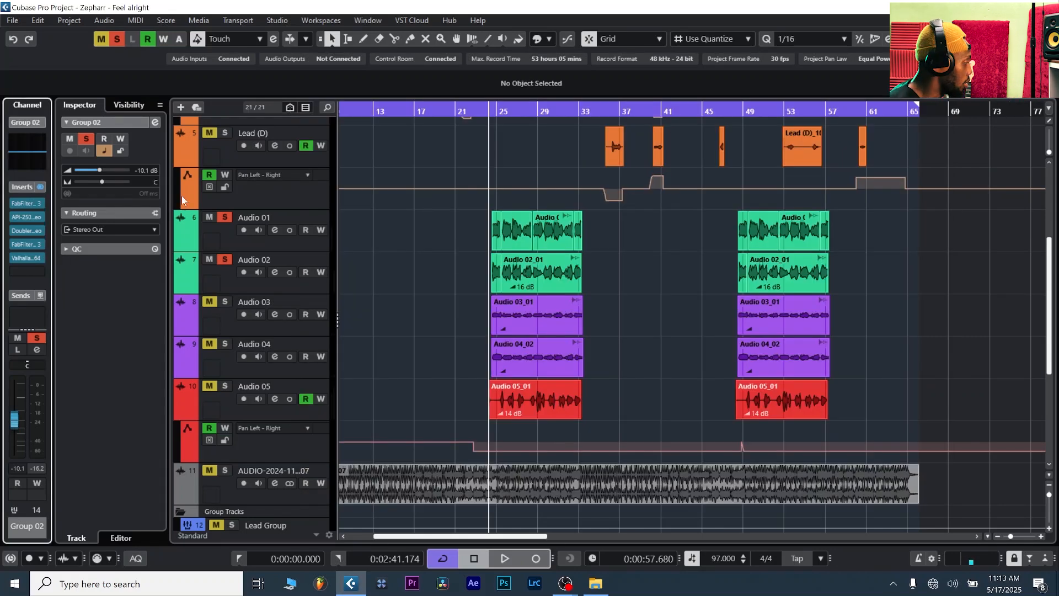
- Open the API-2500 compressor in Group 02's second insert, examine its settings while playing the soloed backing vocals, and close it
{"action": "left_click", "coordinate": [26, 217]}
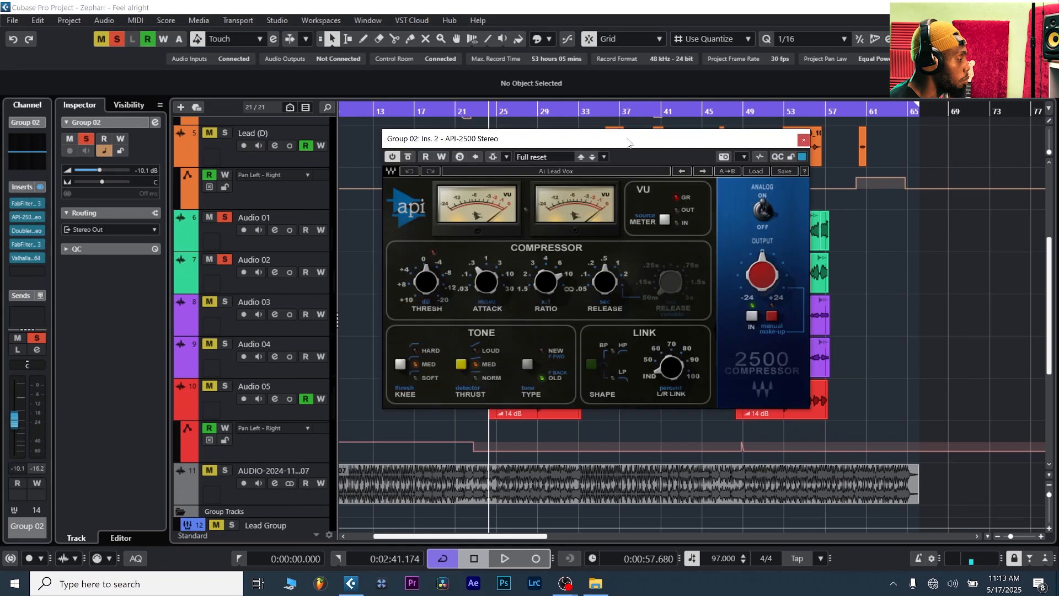
{"action": "left_click_drag", "start_coordinate": [619, 143], "coordinate": [617, 156]}
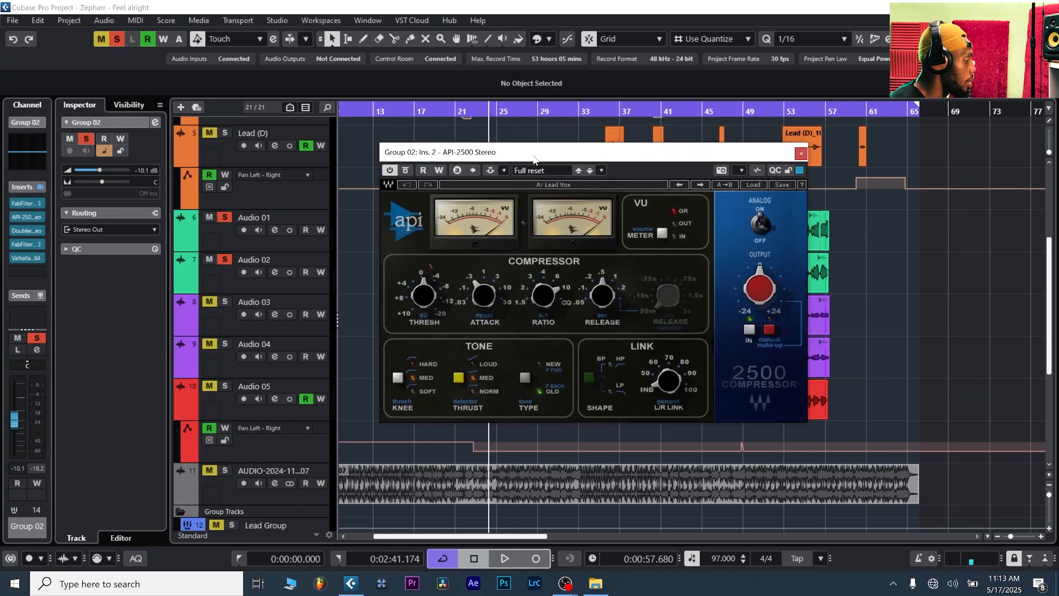
{"action": "left_click_drag", "start_coordinate": [534, 159], "coordinate": [536, 161]}
{"action": "key", "text": "space"}
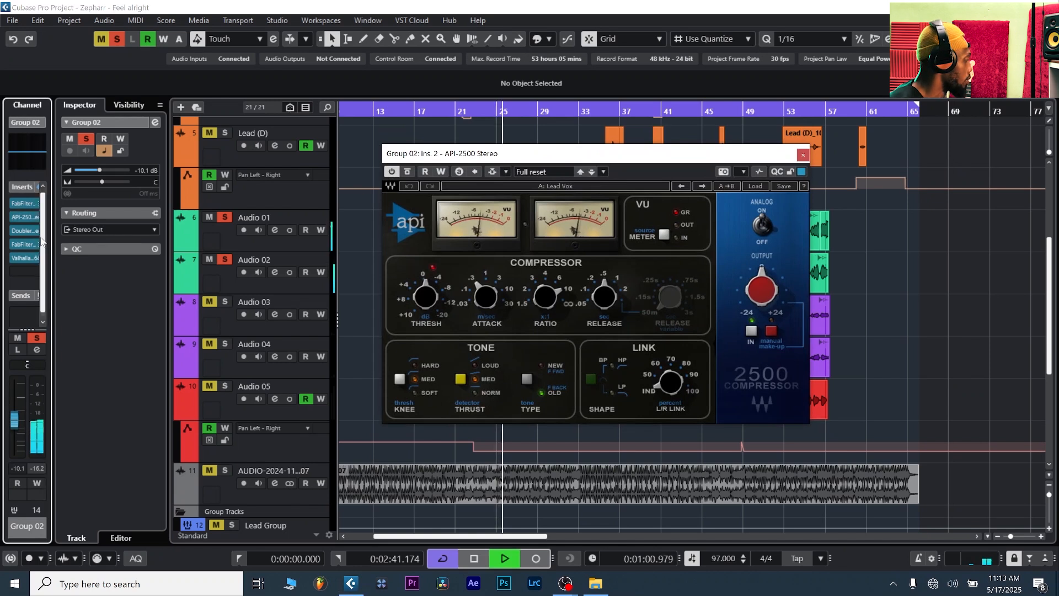
{"action": "left_click", "coordinate": [803, 155]}
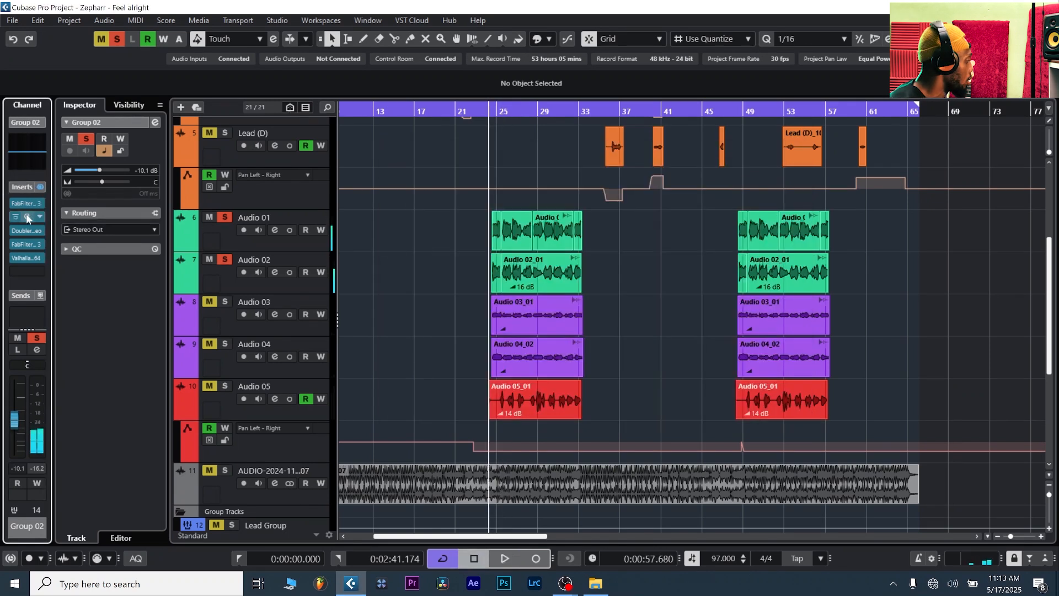
- Open the Doubler2 in Group 02's third insert, examine its voice pan, delay and detune settings, and close it
{"action": "left_click", "coordinate": [27, 230]}
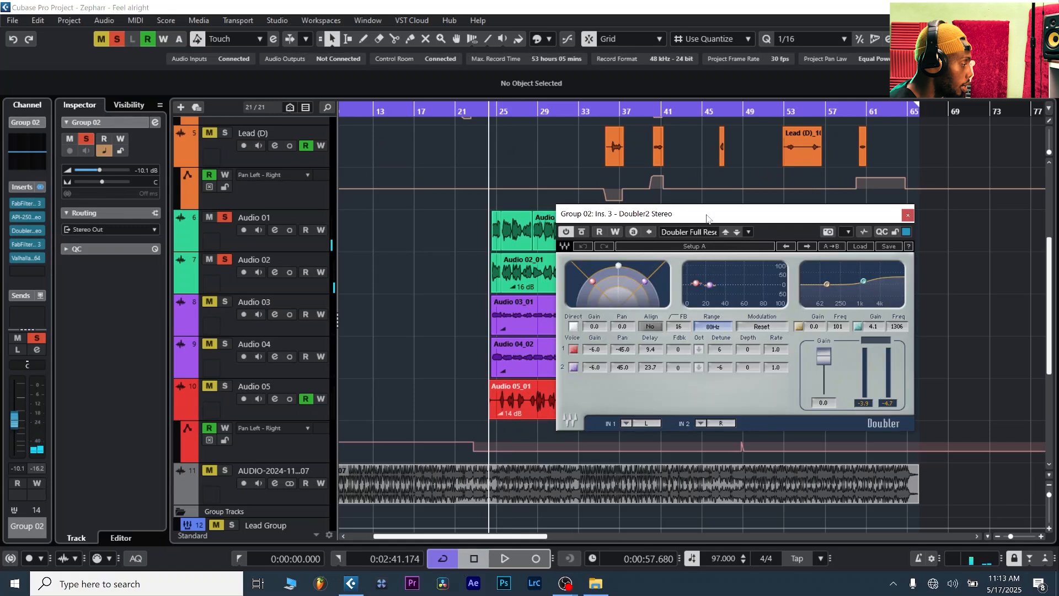
{"action": "left_click_drag", "start_coordinate": [698, 216], "coordinate": [679, 177]}
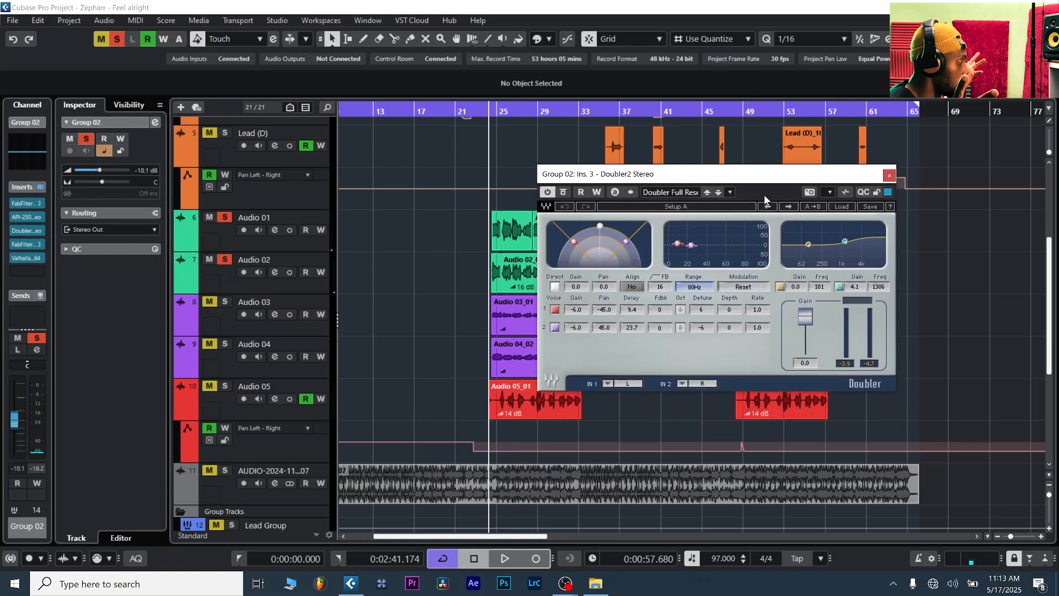
{"action": "left_click", "coordinate": [890, 176]}
- Open the second FabFilter Pro-Q 3 in Group 02's fourth insert, examine its EQ bands, and close it
{"action": "left_click", "coordinate": [26, 244]}
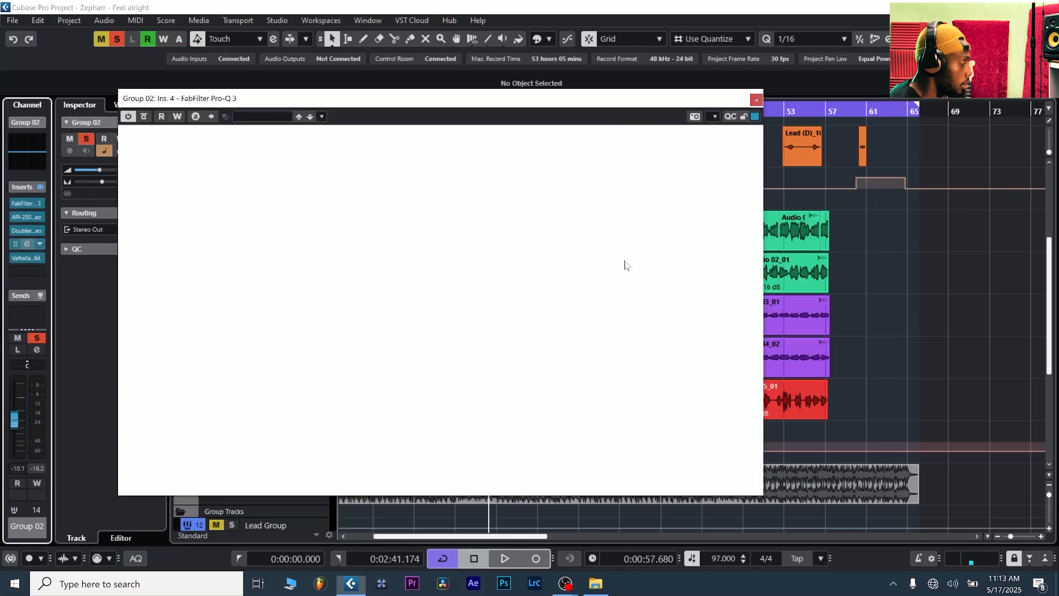
{"action": "left_click_drag", "start_coordinate": [462, 99], "coordinate": [652, 103]}
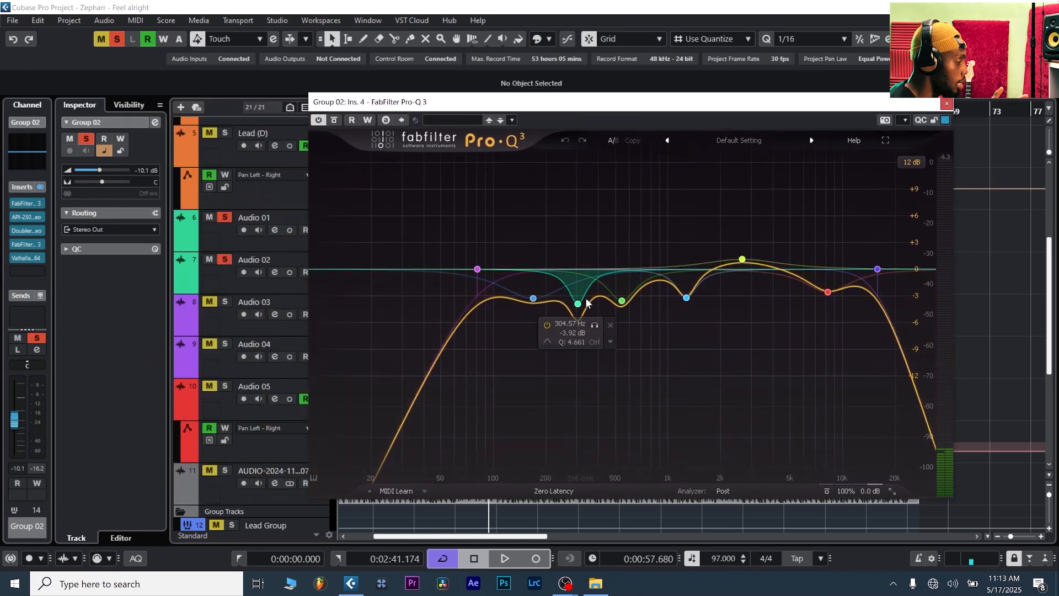
{"action": "left_click", "coordinate": [946, 103]}
- Examine the ValhallaVintageVerb in Group 02's fifth insert and compare playback with all the group's inserts bypassed and re-enabled
{"action": "left_click", "coordinate": [25, 259]}
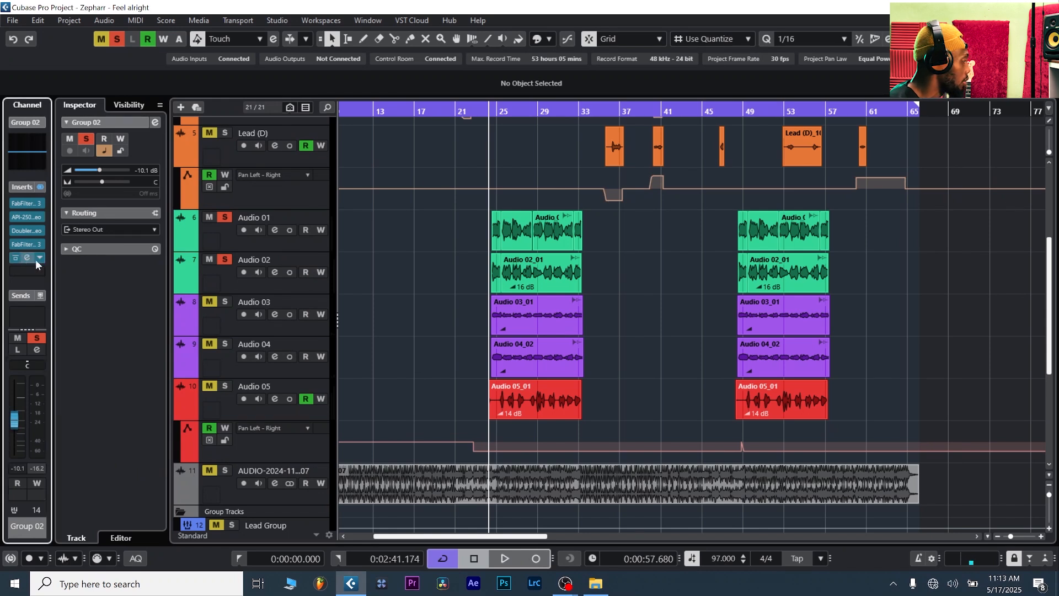
{"action": "left_click_drag", "start_coordinate": [632, 124], "coordinate": [603, 125]}
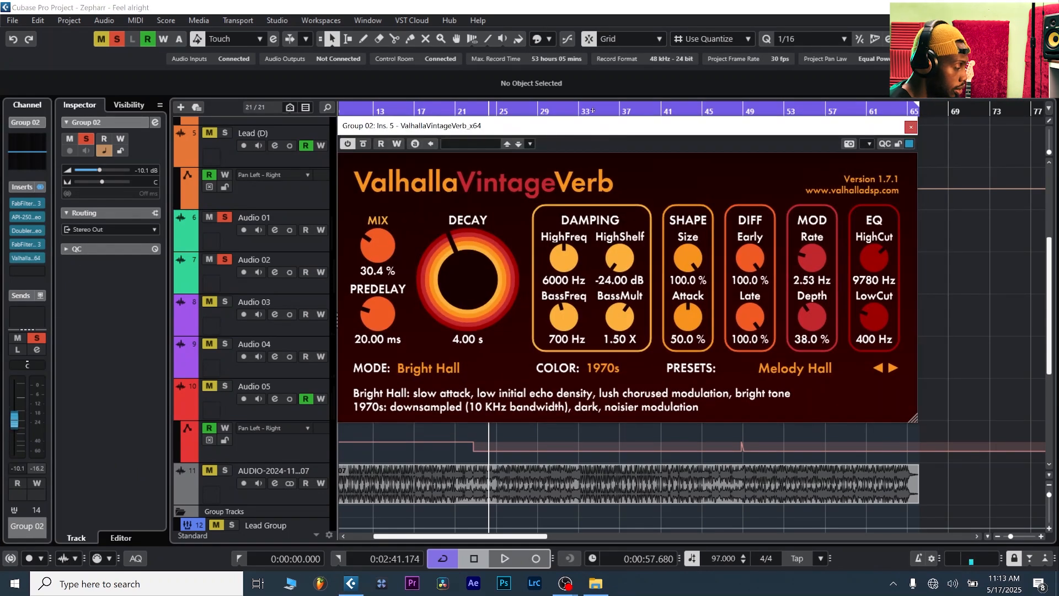
{"action": "key", "text": "space"}
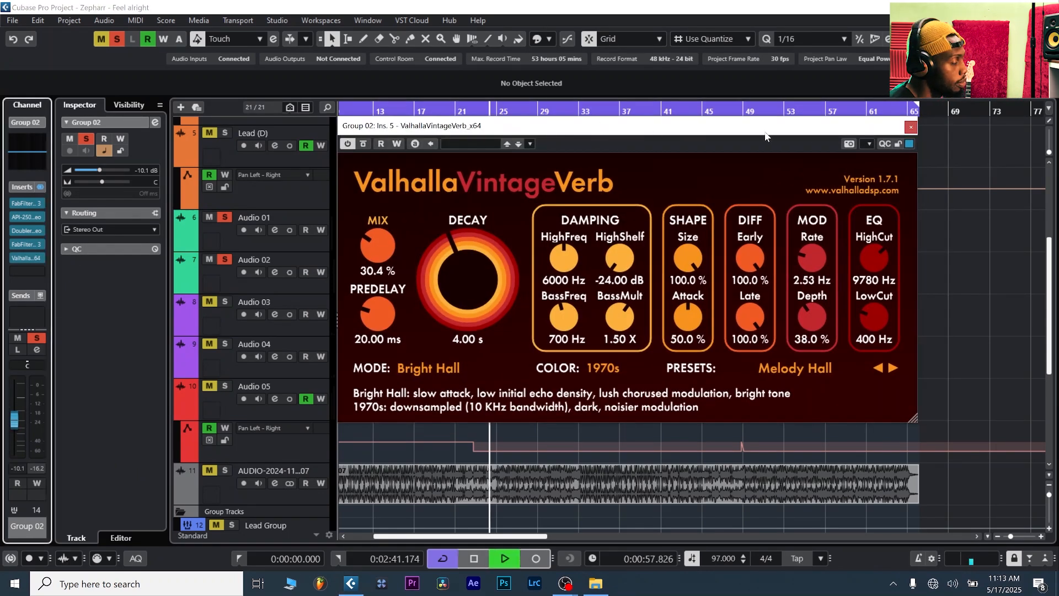
{"action": "left_click", "coordinate": [41, 187]}
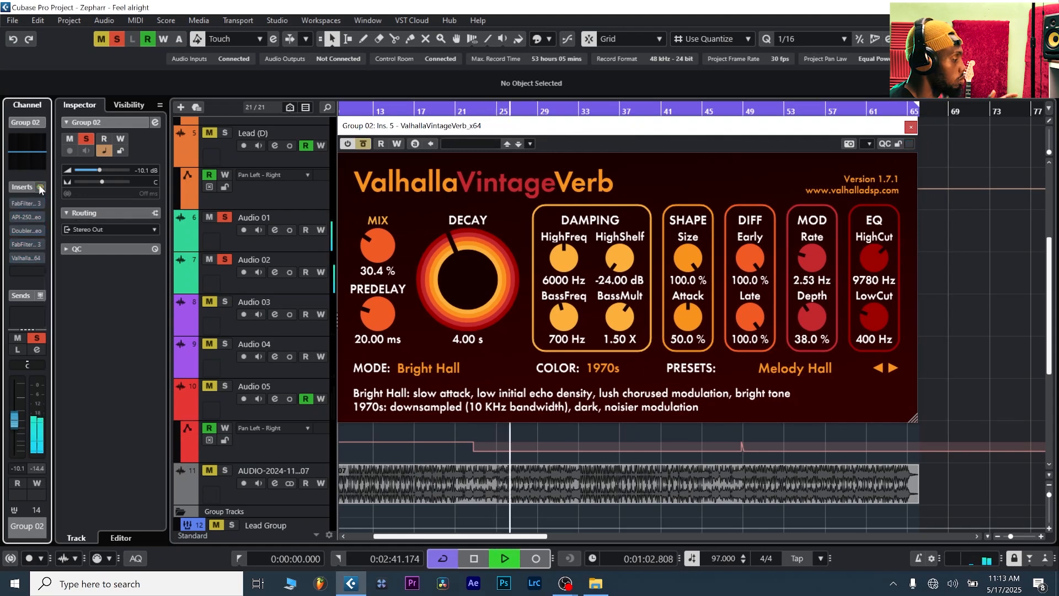
{"action": "left_click", "coordinate": [41, 188]}
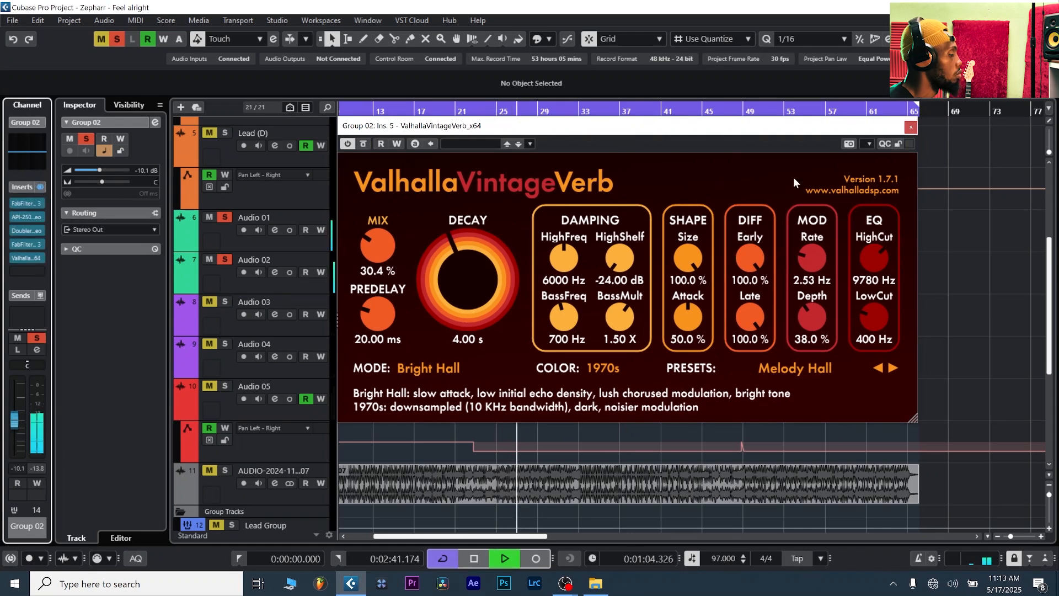
{"action": "left_click", "coordinate": [911, 127]}
- Stop playback and clear all solos in the project
{"action": "key", "text": "space"}
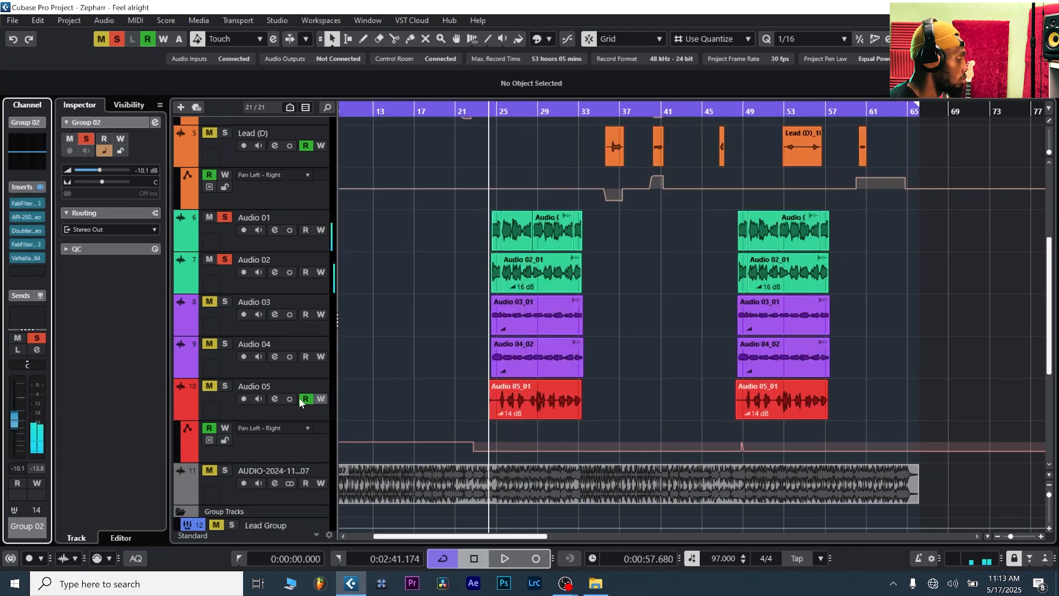
{"action": "scroll", "coordinate": [369, 363], "scroll_direction": "up", "scroll_amount": 2}
{"action": "left_click", "coordinate": [117, 39]}
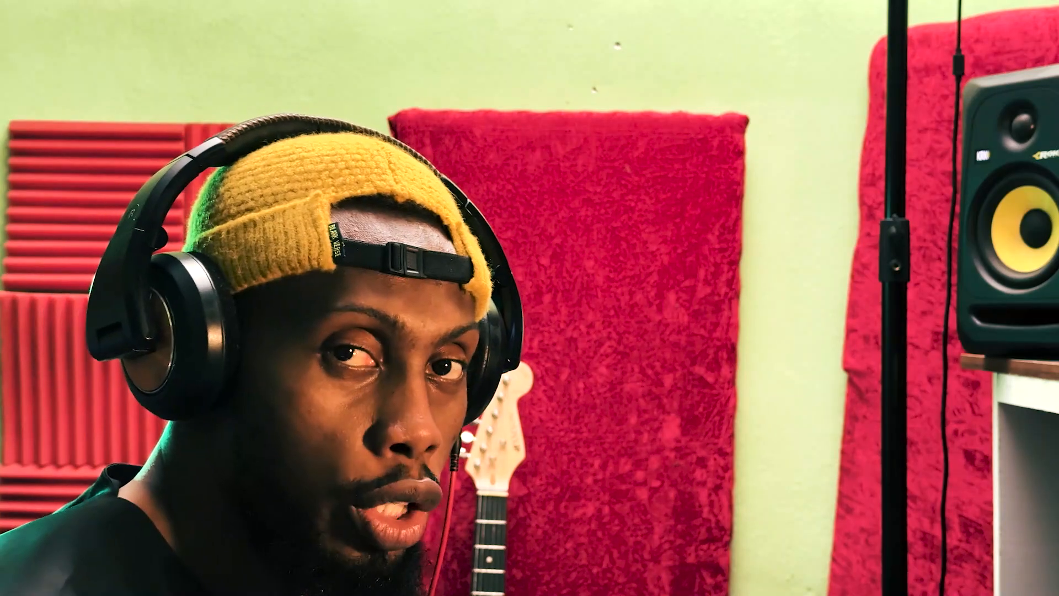